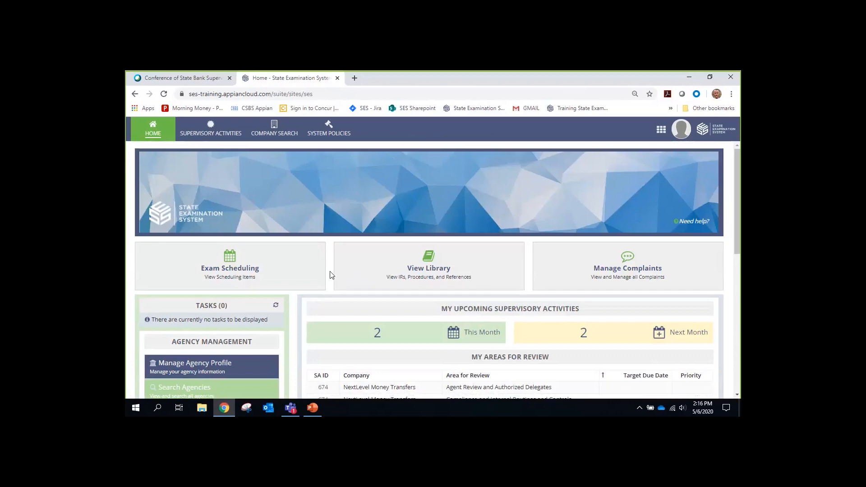
Open the NextLevel Money Transfers exam, SA ID 674, and review the areas for review in its examination summary.
{"action": "scroll", "coordinate": [331, 275], "scroll_direction": "down", "scroll_amount": 5}
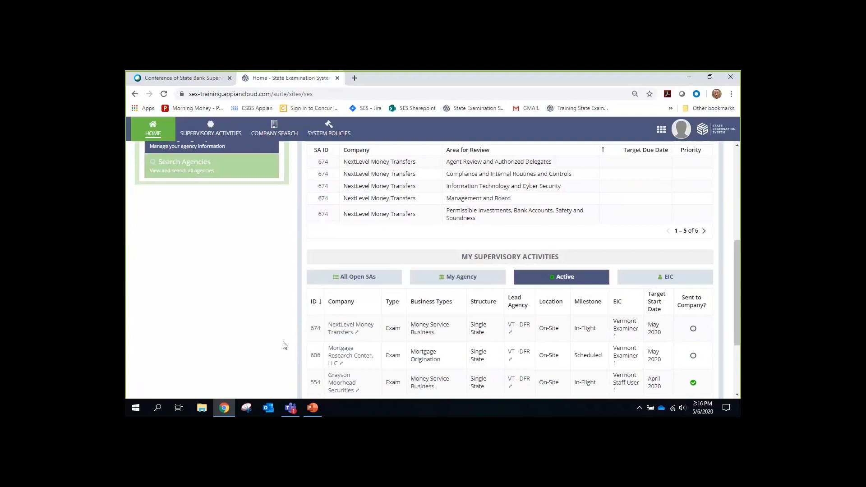
{"action": "left_click", "coordinate": [315, 329]}
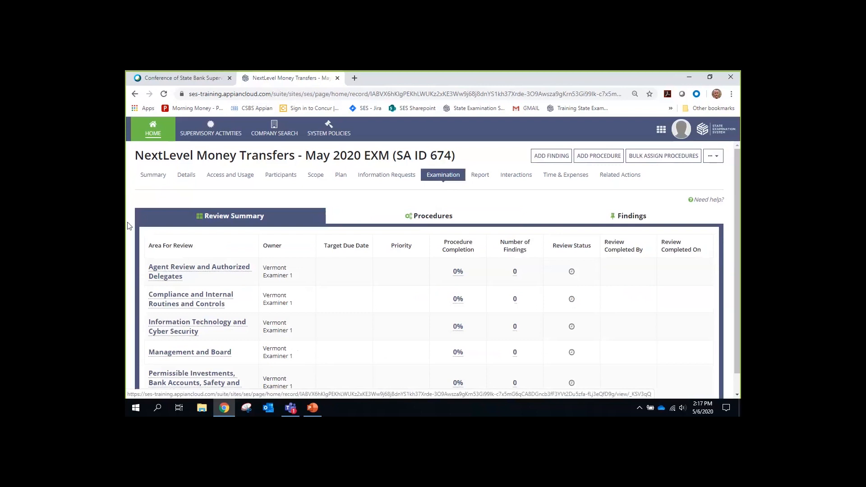
{"action": "scroll", "coordinate": [143, 239], "scroll_direction": "down", "scroll_amount": 1}
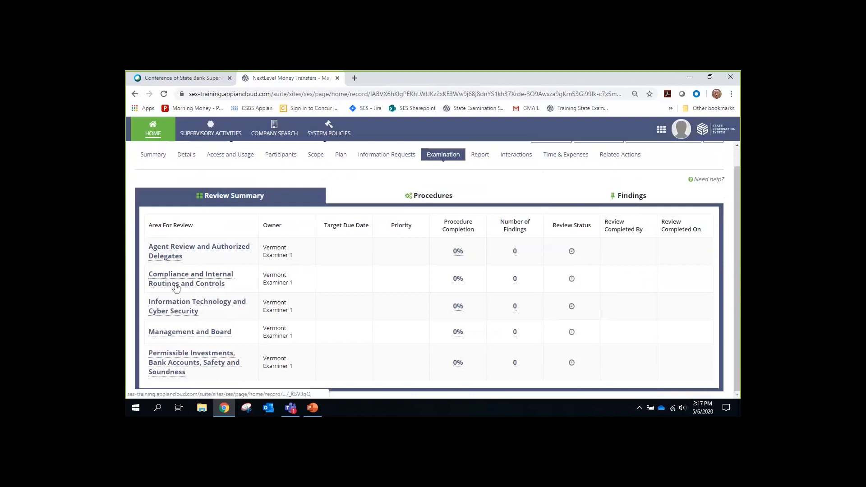
{"action": "scroll", "coordinate": [212, 250], "scroll_direction": "up", "scroll_amount": 1}
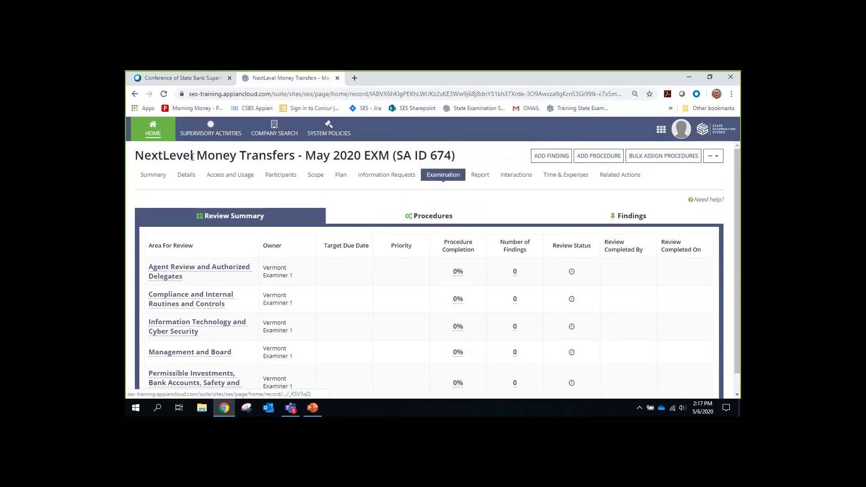
{"action": "scroll", "coordinate": [185, 289], "scroll_direction": "down", "scroll_amount": 1}
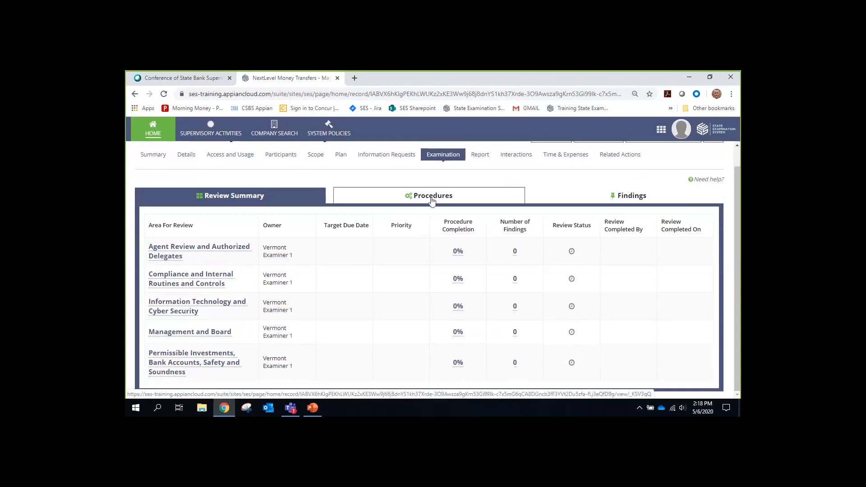
Start a bulk assignment of procedures and choose Agent Review and Authorized Delegates as the area for review.
{"action": "scroll", "coordinate": [567, 233], "scroll_direction": "up", "scroll_amount": 1}
{"action": "left_click", "coordinate": [716, 156]}
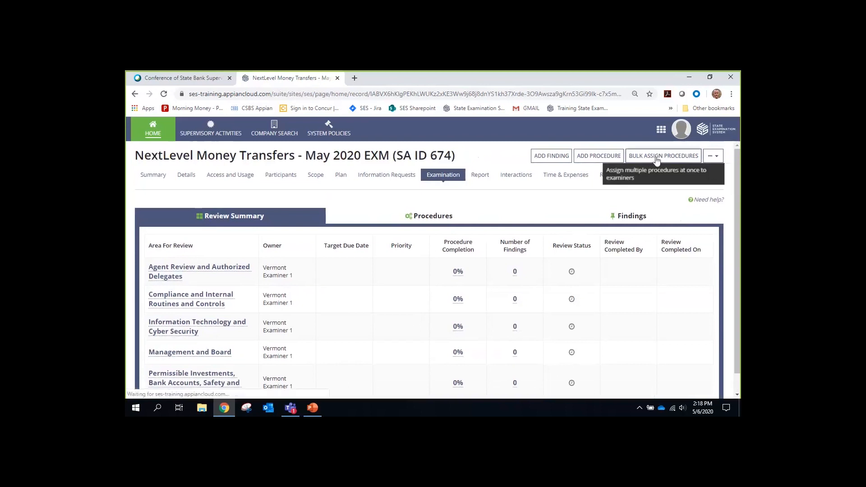
{"action": "left_click", "coordinate": [634, 161]}
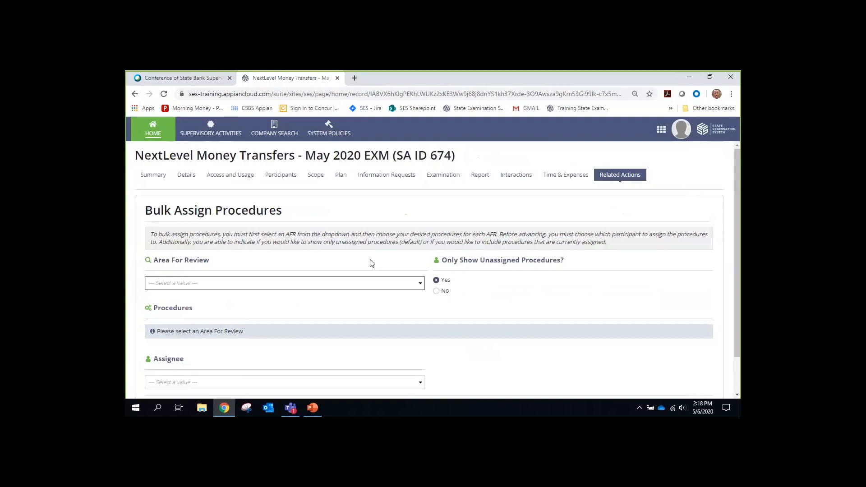
{"action": "scroll", "coordinate": [370, 260], "scroll_direction": "down", "scroll_amount": 1}
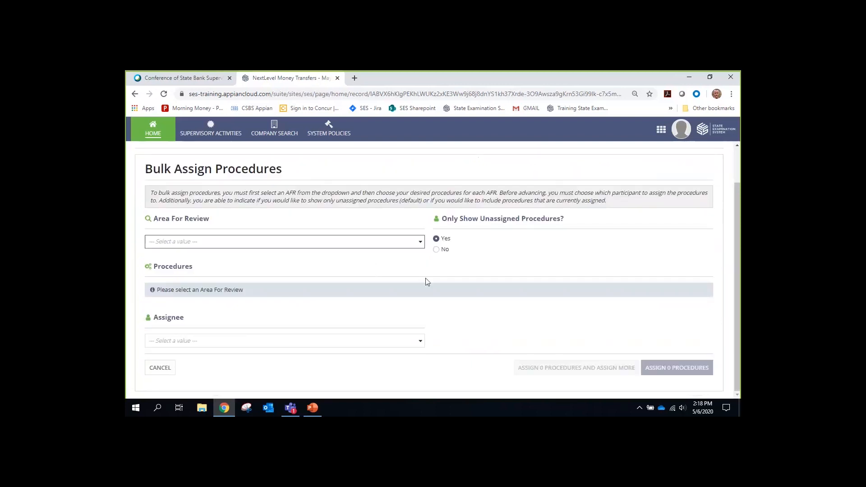
{"action": "left_click", "coordinate": [421, 244]}
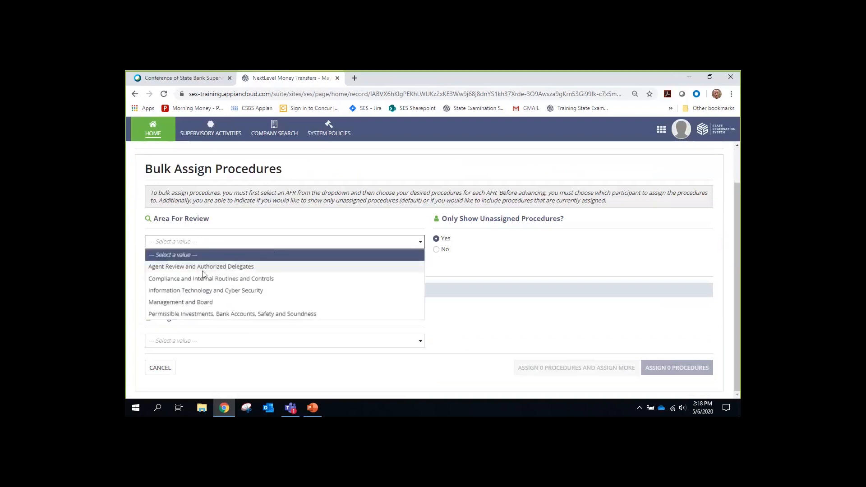
{"action": "left_click", "coordinate": [219, 269]}
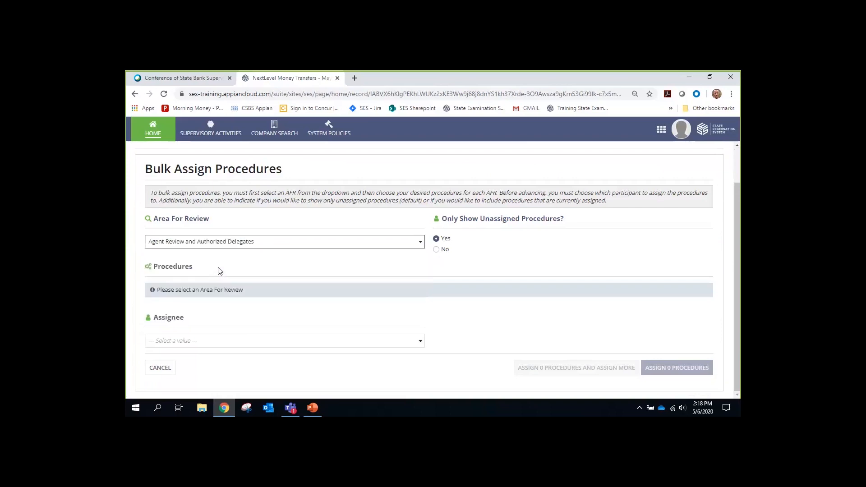
Examine the unassigned procedures listed for the Agent Review and Authorized Delegates area.
{"action": "scroll", "coordinate": [441, 265], "scroll_direction": "down", "scroll_amount": 1}
{"action": "scroll", "coordinate": [406, 260], "scroll_direction": "down", "scroll_amount": 3}
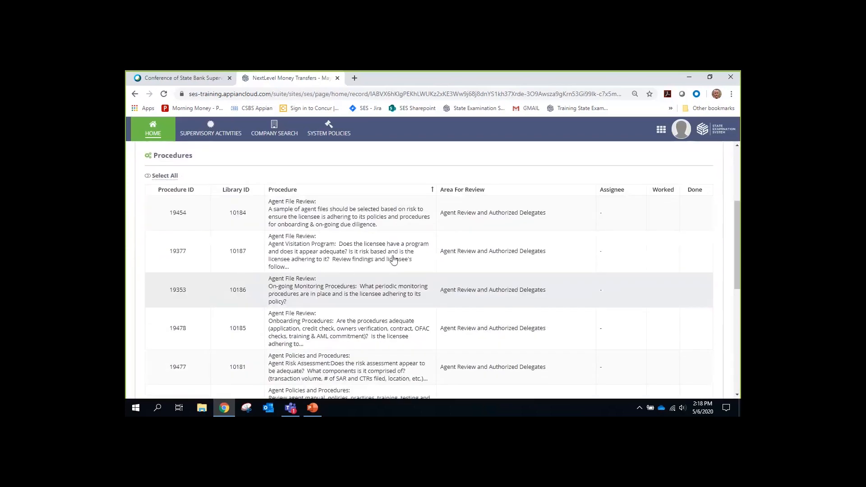
{"action": "scroll", "coordinate": [386, 257], "scroll_direction": "up", "scroll_amount": 1}
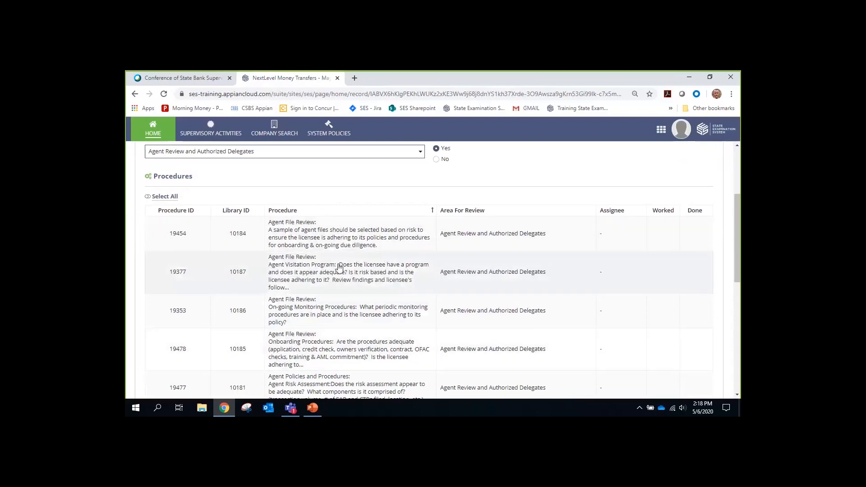
{"action": "scroll", "coordinate": [323, 351], "scroll_direction": "down", "scroll_amount": 1}
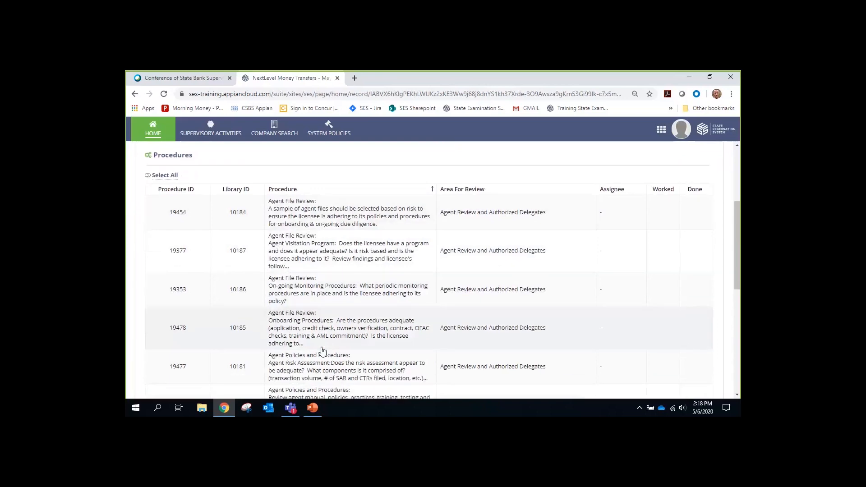
{"action": "scroll", "coordinate": [323, 351], "scroll_direction": "down", "scroll_amount": 3}
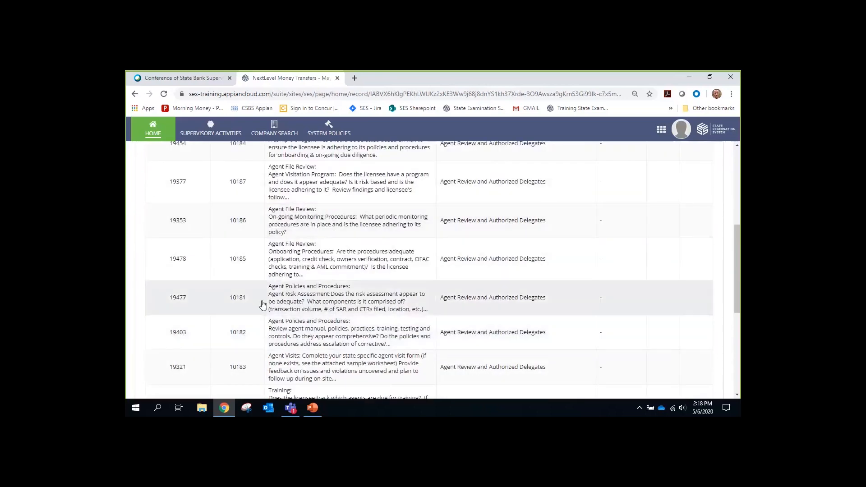
{"action": "scroll", "coordinate": [263, 305], "scroll_direction": "up", "scroll_amount": 4}
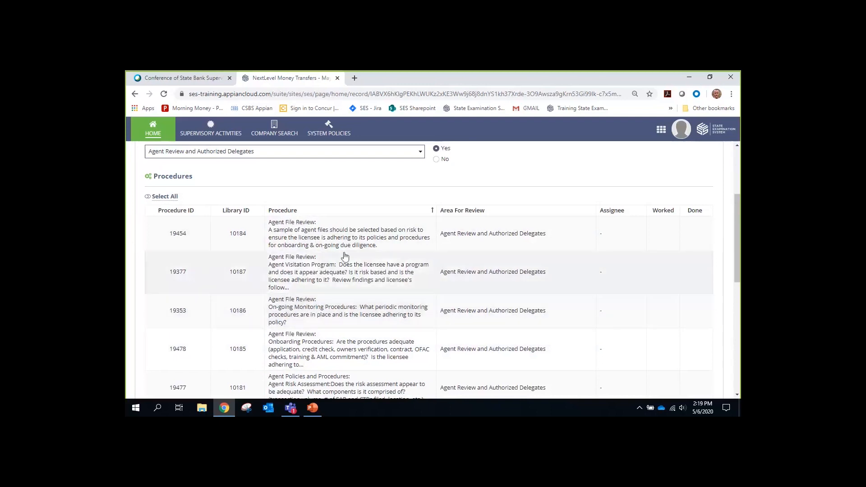
{"action": "scroll", "coordinate": [354, 263], "scroll_direction": "up", "scroll_amount": 1}
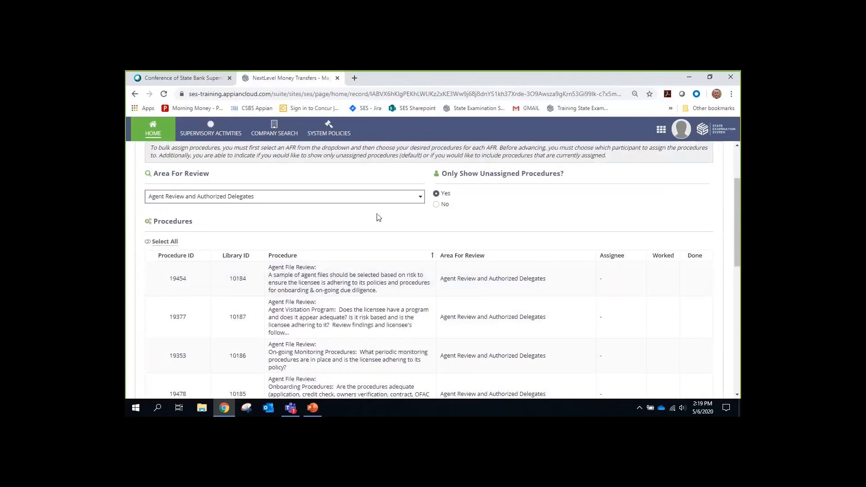
{"action": "scroll", "coordinate": [351, 297], "scroll_direction": "down", "scroll_amount": 1}
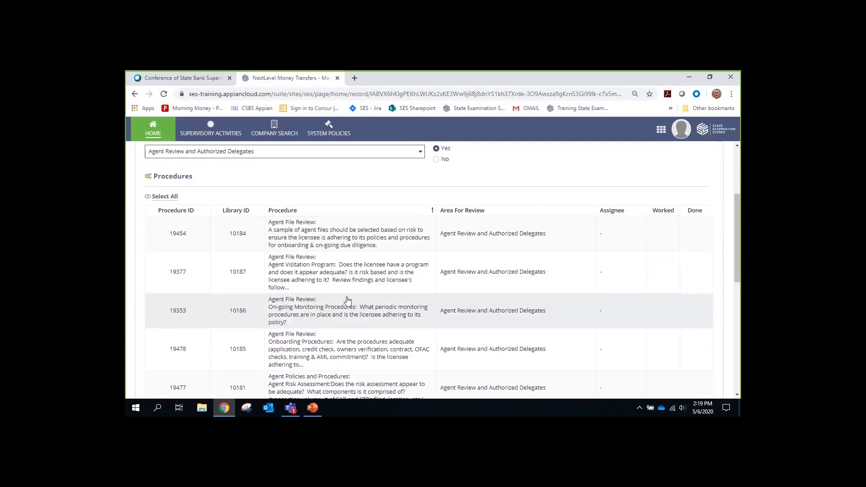
{"action": "scroll", "coordinate": [347, 300], "scroll_direction": "up", "scroll_amount": 1}
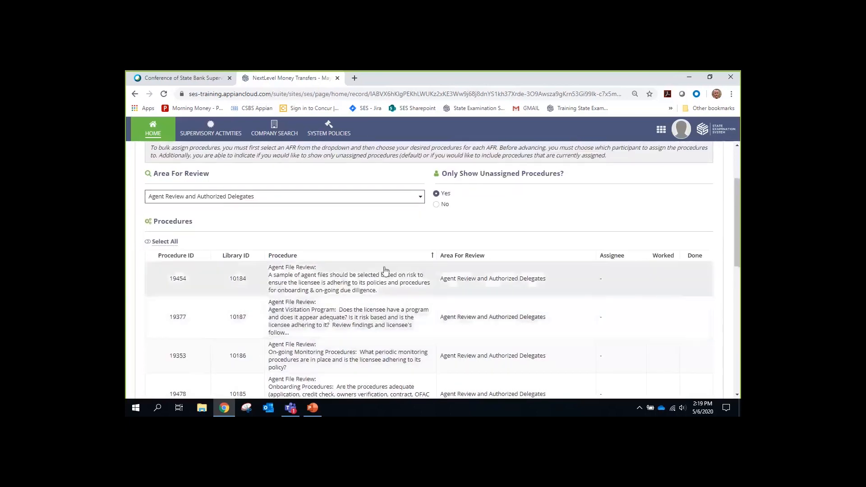
{"action": "scroll", "coordinate": [339, 260], "scroll_direction": "down", "scroll_amount": 4}
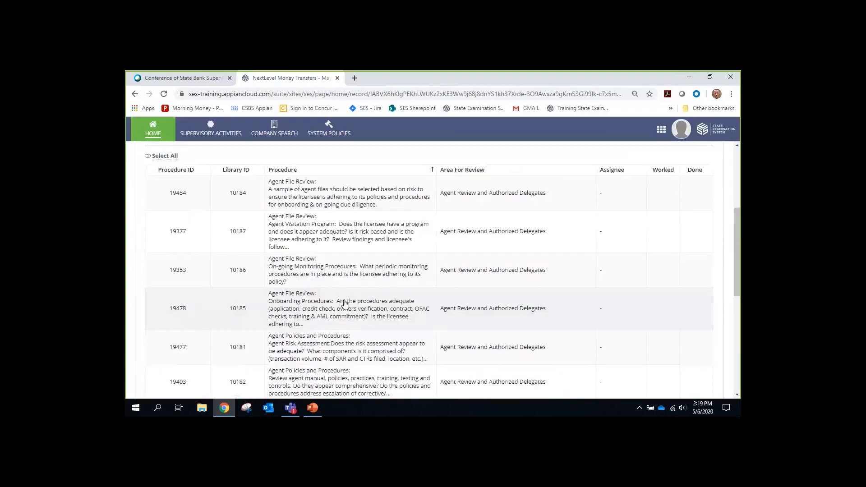
Select the four Agent File Review procedures: 19454, 19377, 19353 and 19478.
{"action": "scroll", "coordinate": [340, 343], "scroll_direction": "up", "scroll_amount": 3}
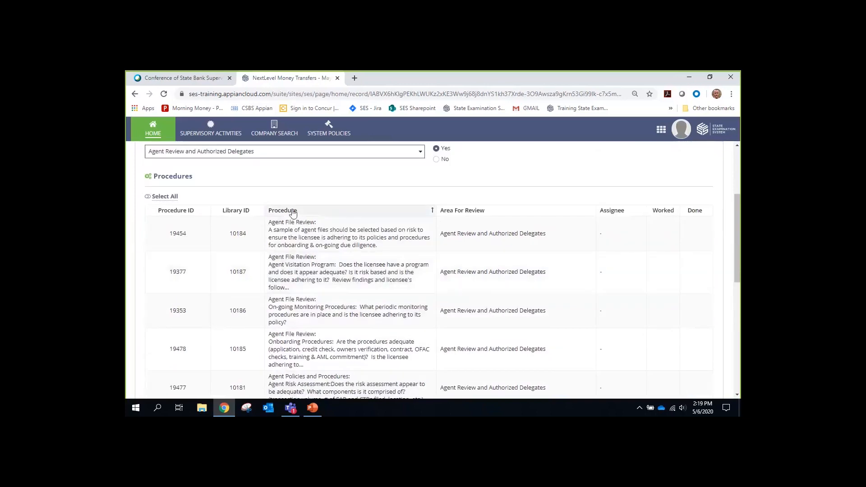
{"action": "left_click", "coordinate": [337, 270]}
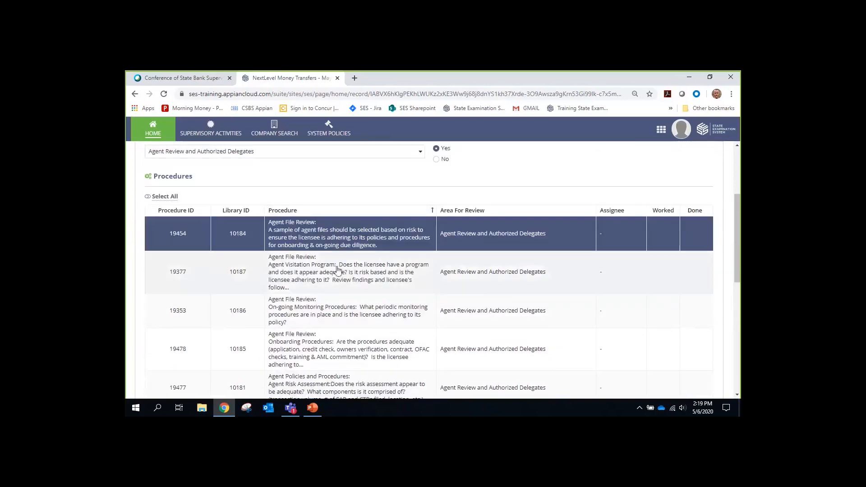
{"action": "left_click", "coordinate": [334, 311]}
{"action": "scroll", "coordinate": [331, 325], "scroll_direction": "down", "scroll_amount": 1}
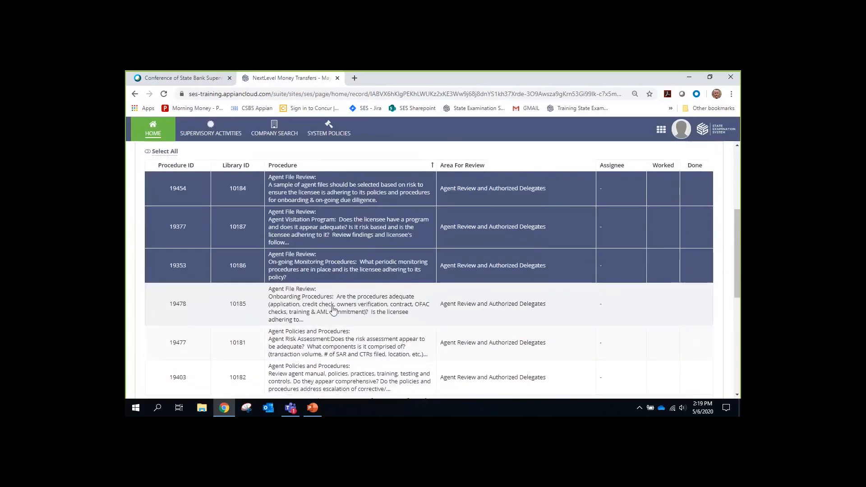
{"action": "left_click", "coordinate": [332, 312]}
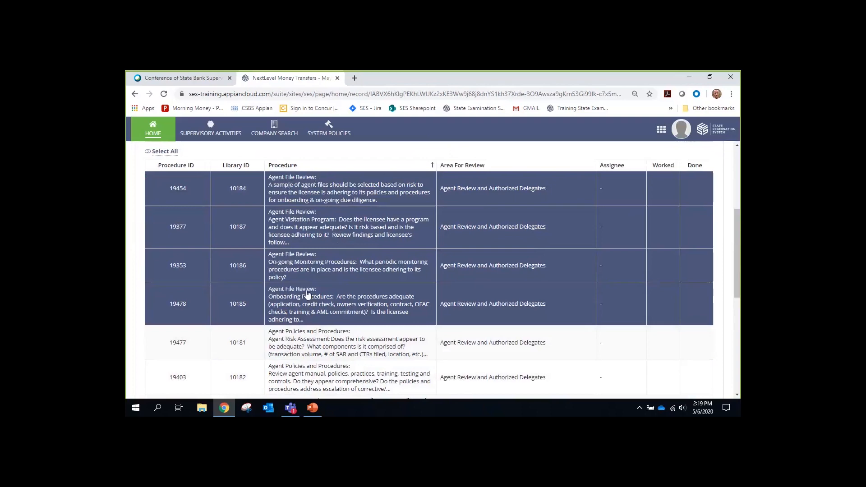
Assign the four selected procedures to Vermont Examiner 2 and continue with assigning more.
{"action": "scroll", "coordinate": [381, 282], "scroll_direction": "up", "scroll_amount": 2}
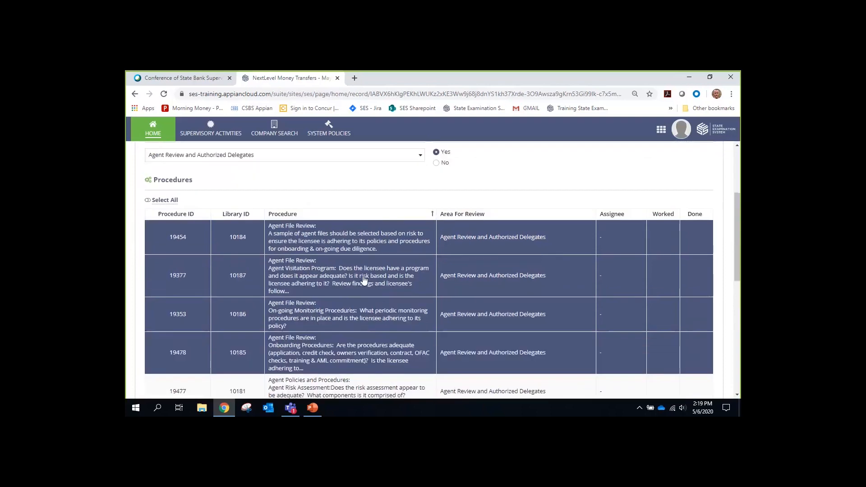
{"action": "scroll", "coordinate": [364, 280], "scroll_direction": "down", "scroll_amount": 10}
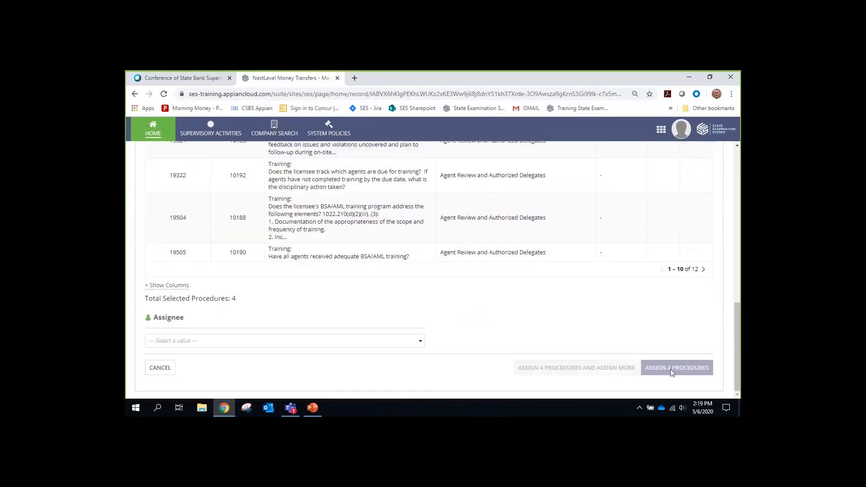
{"action": "left_click", "coordinate": [419, 340]}
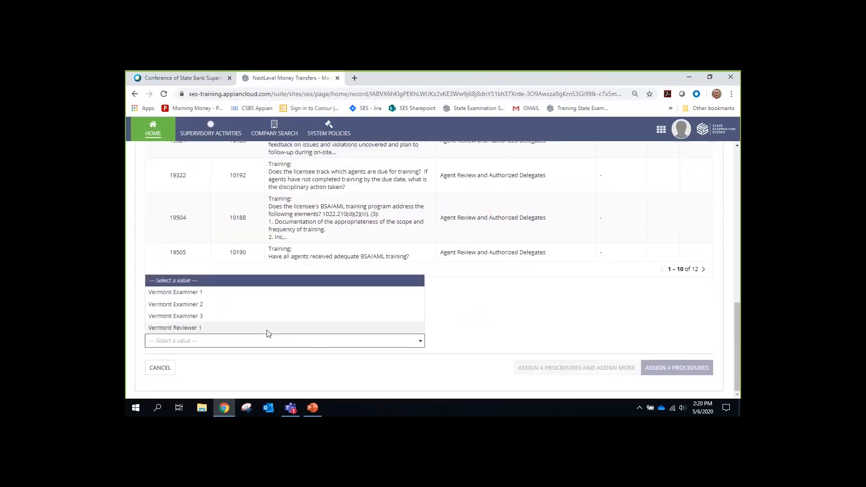
{"action": "left_click", "coordinate": [199, 303]}
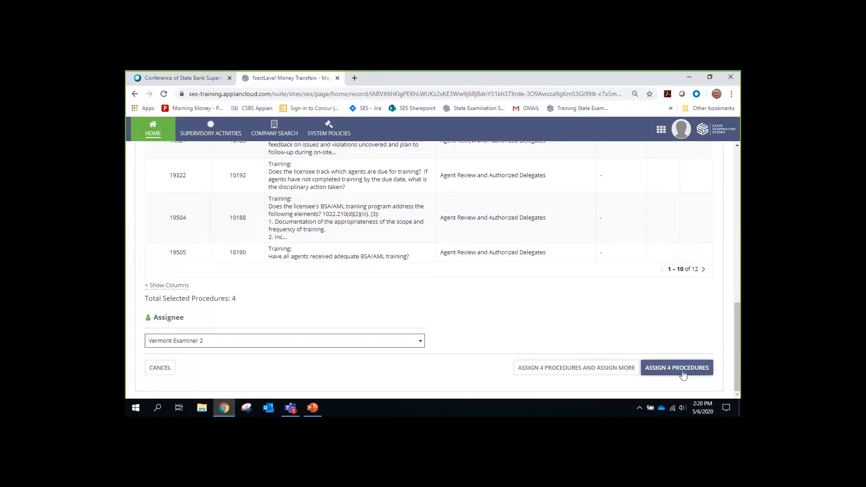
{"action": "left_click", "coordinate": [570, 370]}
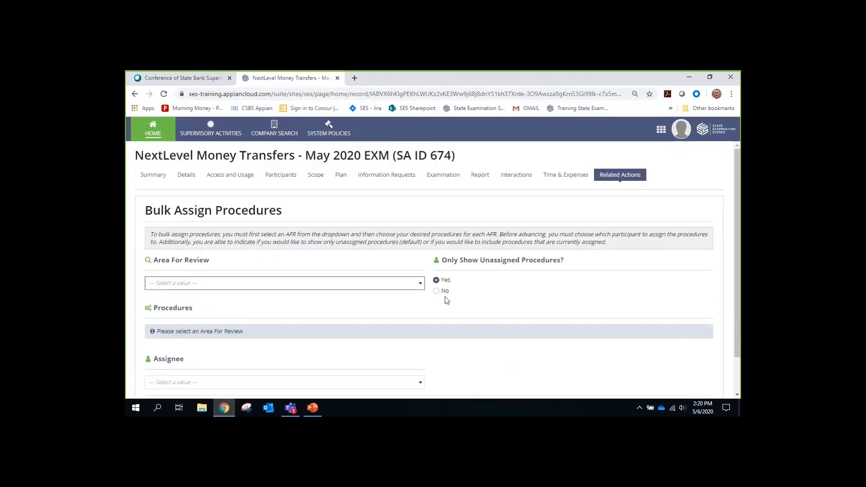
Choose Agent Review and Authorized Delegates again as the area for review and look over its remaining unassigned procedures.
{"action": "scroll", "coordinate": [445, 294], "scroll_direction": "down", "scroll_amount": 2}
{"action": "left_click", "coordinate": [405, 242]}
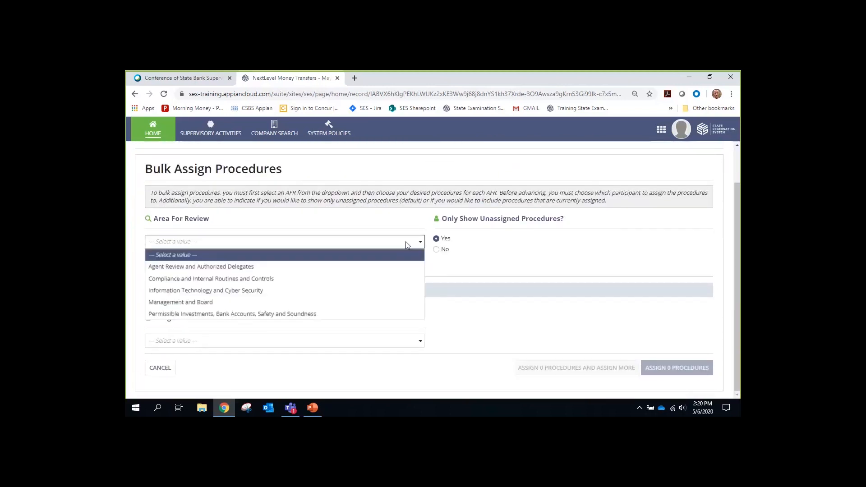
{"action": "left_click", "coordinate": [192, 266]}
{"action": "scroll", "coordinate": [401, 281], "scroll_direction": "down", "scroll_amount": 4}
{"action": "scroll", "coordinate": [429, 283], "scroll_direction": "up", "scroll_amount": 4}
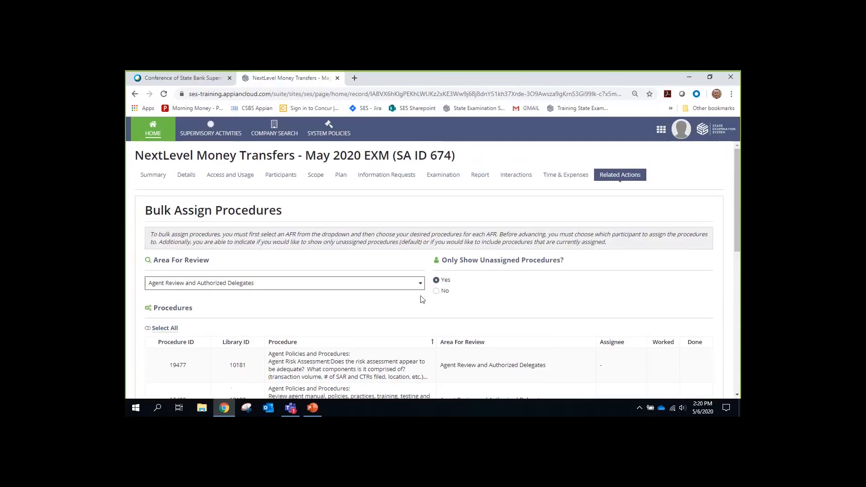
{"action": "scroll", "coordinate": [406, 298], "scroll_direction": "down", "scroll_amount": 1}
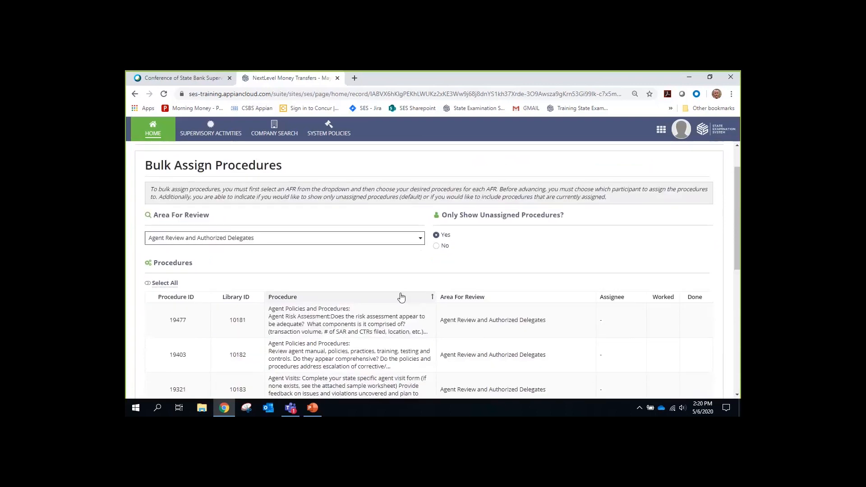
{"action": "scroll", "coordinate": [400, 296], "scroll_direction": "up", "scroll_amount": 1}
{"action": "scroll", "coordinate": [343, 307], "scroll_direction": "down", "scroll_amount": 2}
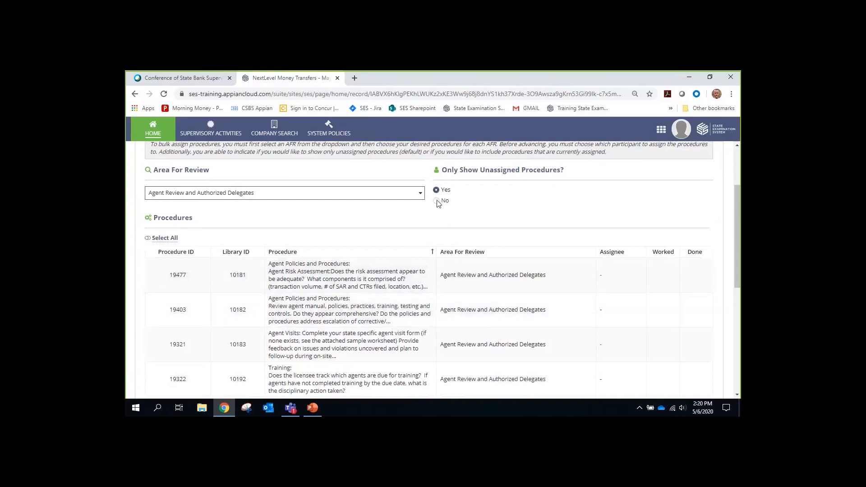
Include already assigned procedures in the list to check their assignees, and limit it to unassigned ones again.
{"action": "left_click", "coordinate": [437, 201]}
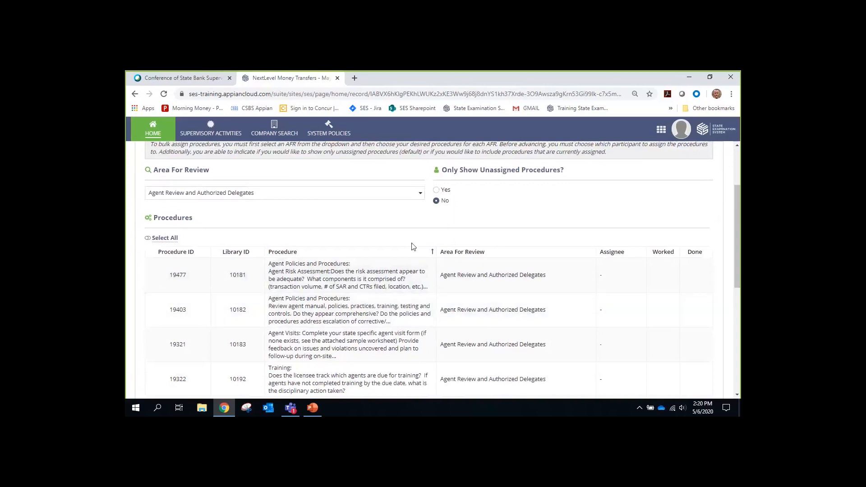
{"action": "scroll", "coordinate": [540, 189], "scroll_direction": "down", "scroll_amount": 2}
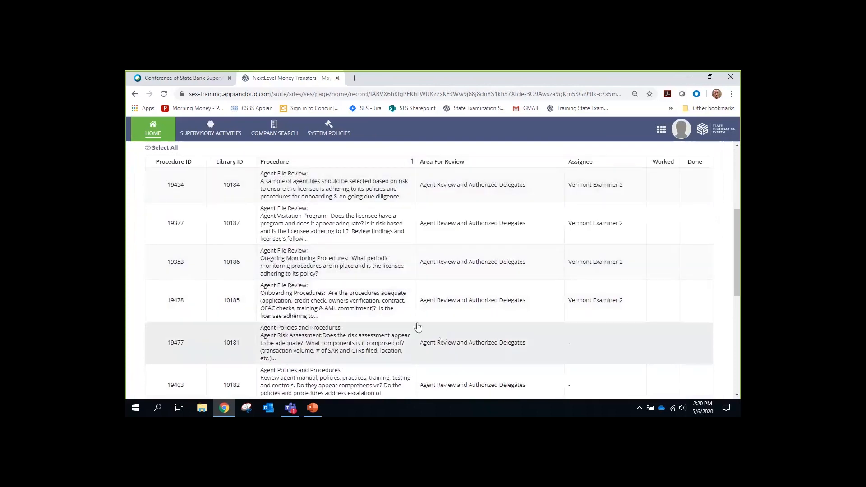
{"action": "scroll", "coordinate": [387, 321], "scroll_direction": "up", "scroll_amount": 1}
{"action": "scroll", "coordinate": [380, 318], "scroll_direction": "up", "scroll_amount": 2}
{"action": "left_click", "coordinate": [436, 190]}
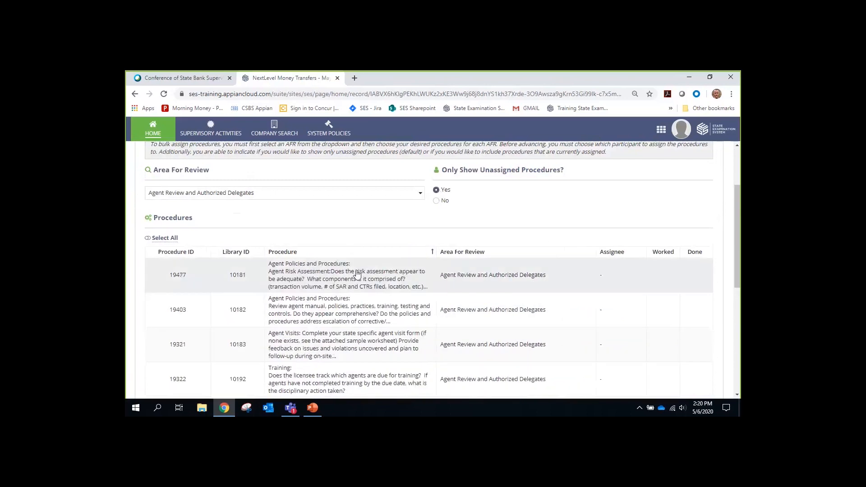
Assign the two Agent Policies and Procedures procedures, 19477 and 19403, to Vermont Examiner 3 and continue with assigning more.
{"action": "scroll", "coordinate": [357, 274], "scroll_direction": "down", "scroll_amount": 1}
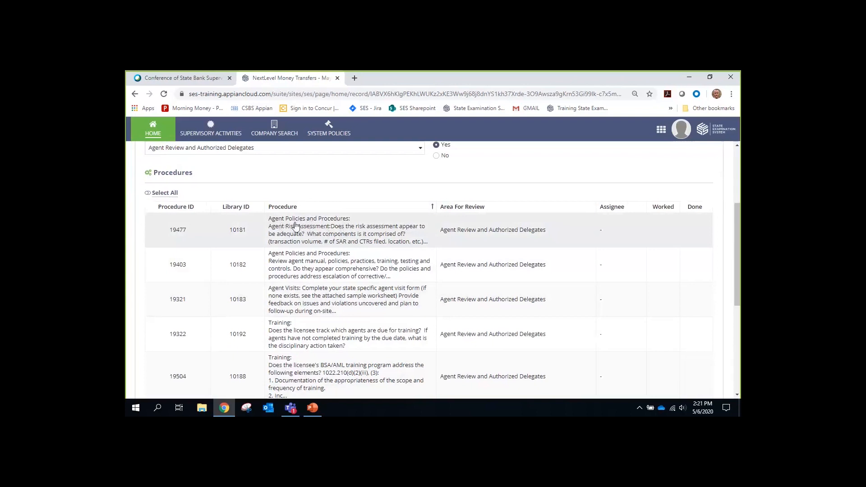
{"action": "left_click", "coordinate": [296, 225]}
{"action": "left_click", "coordinate": [302, 262]}
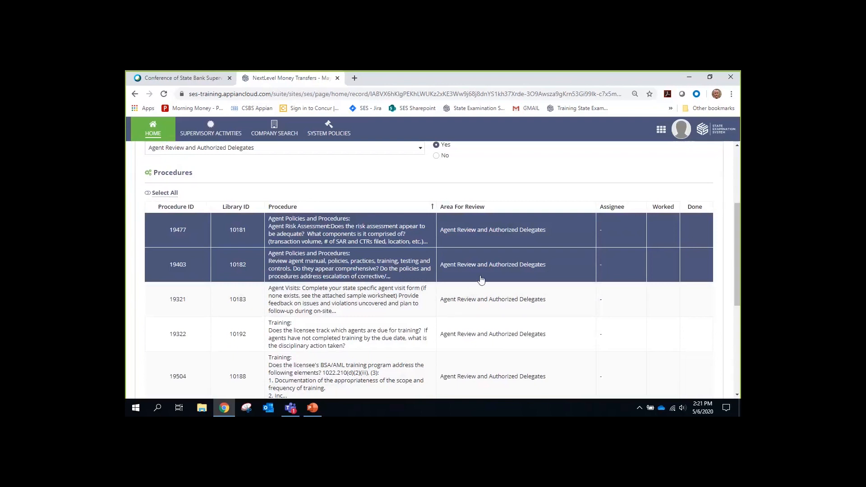
{"action": "scroll", "coordinate": [481, 280], "scroll_direction": "down", "scroll_amount": 5}
{"action": "left_click", "coordinate": [422, 341]}
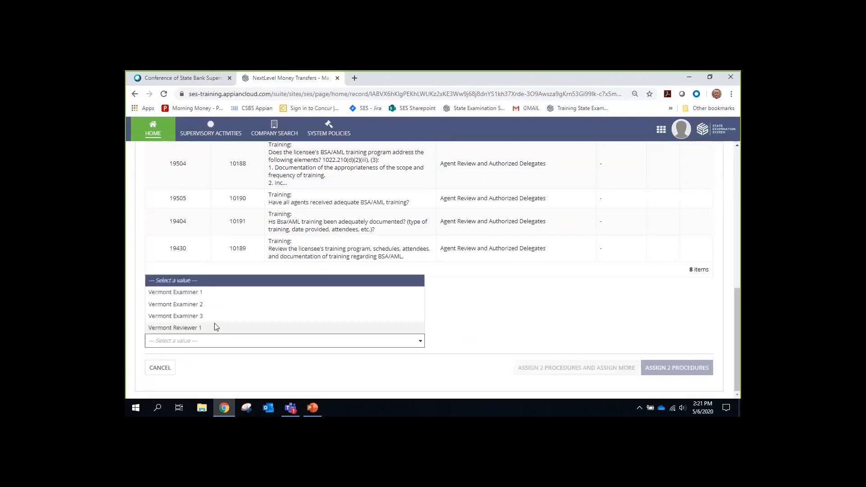
{"action": "left_click", "coordinate": [202, 316]}
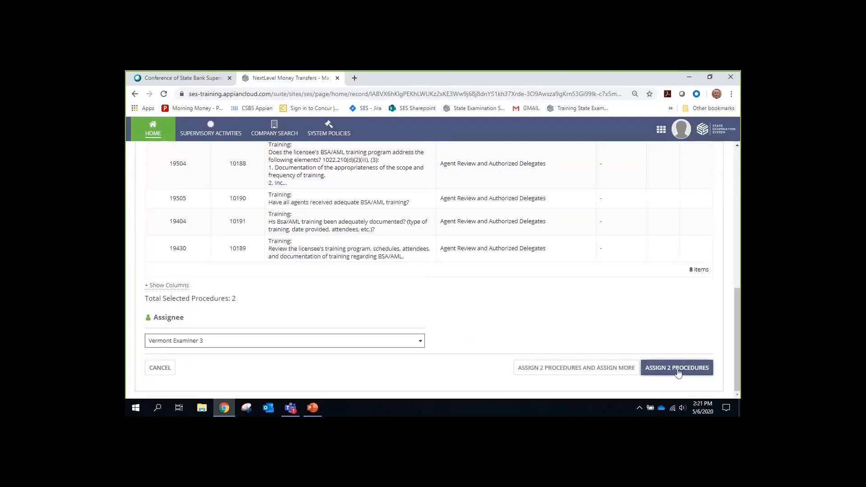
{"action": "left_click", "coordinate": [563, 373]}
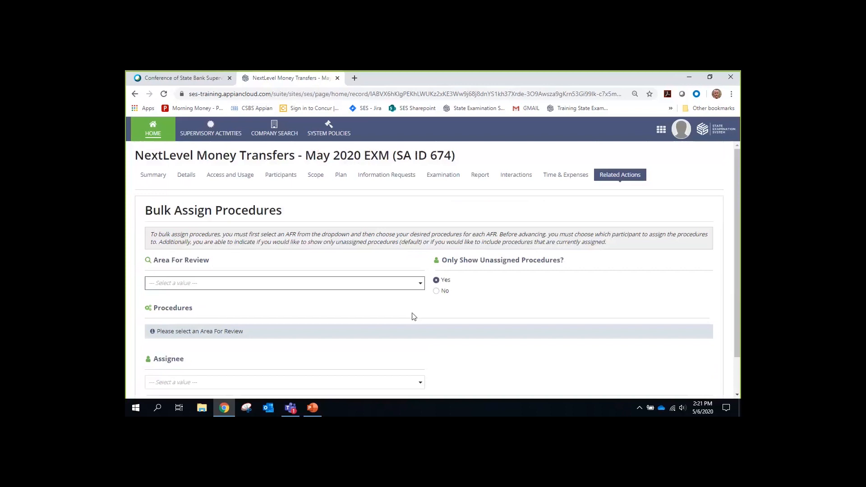
Choose Compliance and Internal Routines and Controls as the area for review and select all ten procedures on its first page, 19399 through 19449.
{"action": "left_click", "coordinate": [420, 283]}
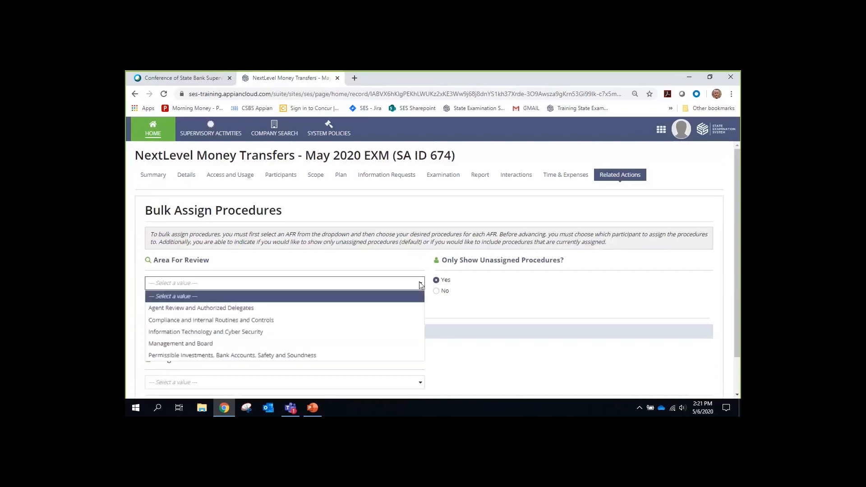
{"action": "left_click", "coordinate": [232, 321]}
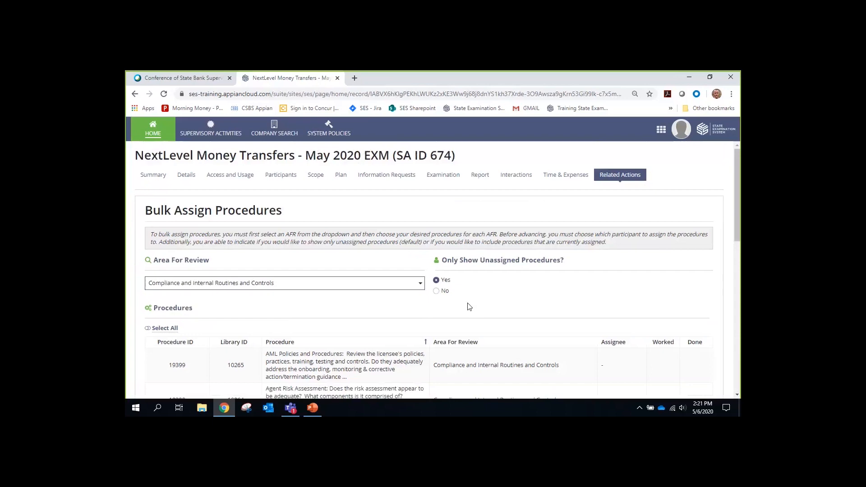
{"action": "scroll", "coordinate": [465, 301], "scroll_direction": "down", "scroll_amount": 3}
{"action": "left_click", "coordinate": [328, 237]}
{"action": "scroll", "coordinate": [351, 264], "scroll_direction": "down", "scroll_amount": 2}
{"action": "scroll", "coordinate": [351, 264], "scroll_direction": "down", "scroll_amount": 4}
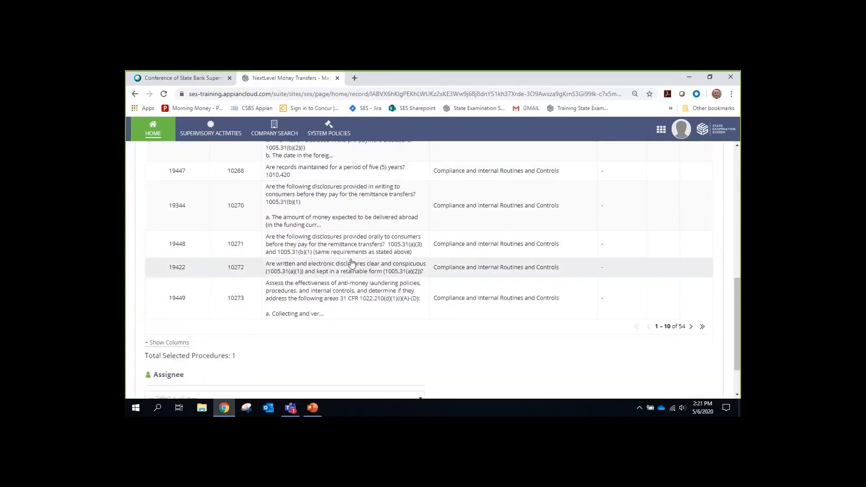
{"action": "scroll", "coordinate": [351, 264], "scroll_direction": "up", "scroll_amount": 5}
{"action": "left_click", "coordinate": [335, 232]}
{"action": "left_click", "coordinate": [333, 266]}
{"action": "left_click", "coordinate": [332, 287]}
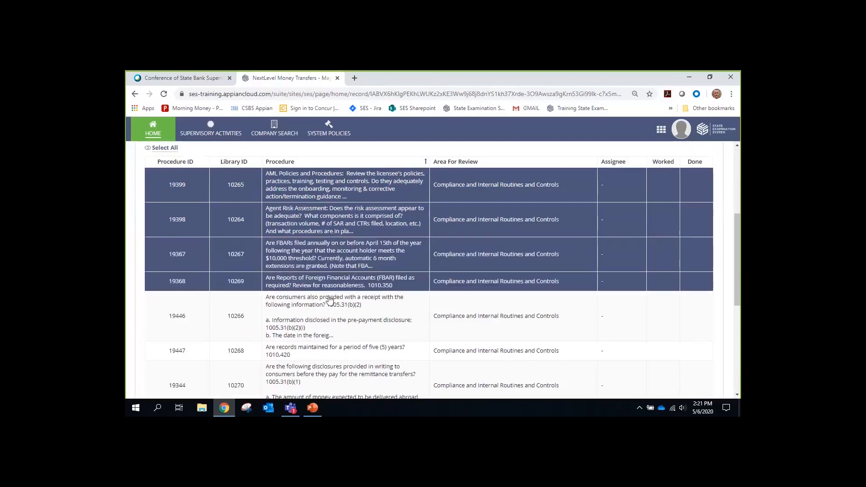
{"action": "left_click", "coordinate": [329, 334]}
{"action": "left_click", "coordinate": [329, 345]}
{"action": "scroll", "coordinate": [334, 334], "scroll_direction": "down", "scroll_amount": 3}
{"action": "left_click", "coordinate": [337, 252]}
{"action": "left_click", "coordinate": [341, 289]}
{"action": "left_click", "coordinate": [341, 315]}
{"action": "left_click", "coordinate": [325, 350]}
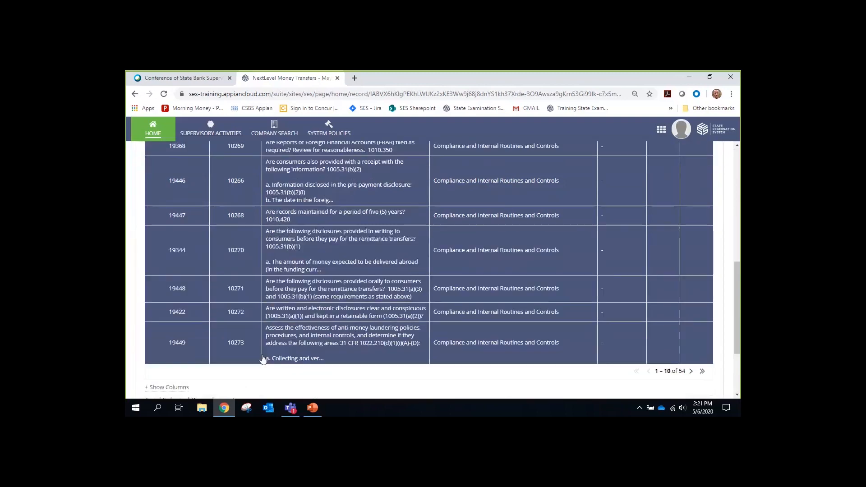
Assign the ten selected compliance procedures to Vermont Examiner 1 and continue with assigning more.
{"action": "scroll", "coordinate": [323, 361], "scroll_direction": "down", "scroll_amount": 2}
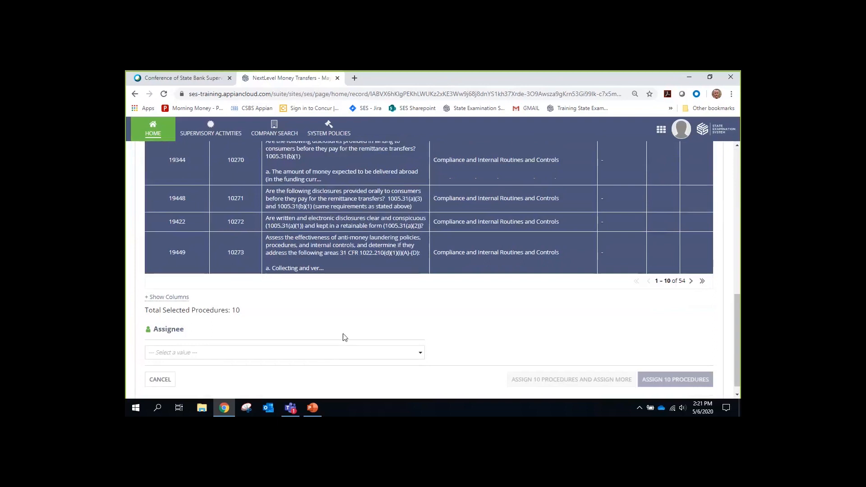
{"action": "left_click", "coordinate": [421, 356]}
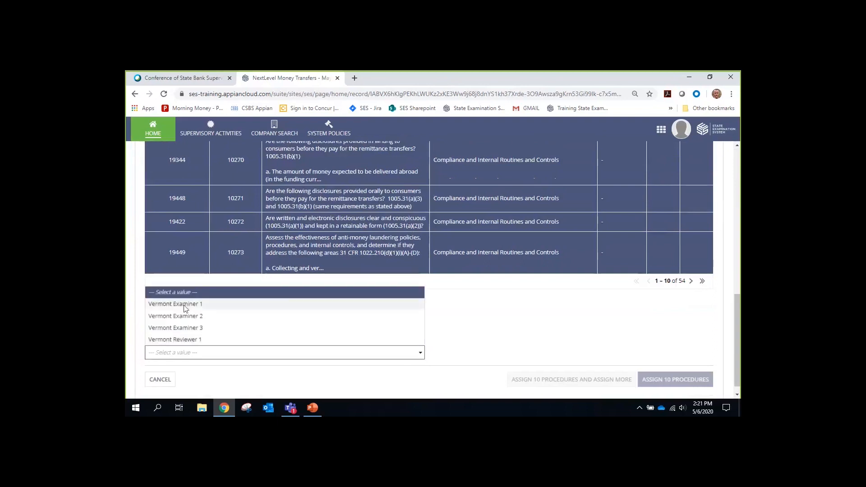
{"action": "left_click", "coordinate": [194, 303]}
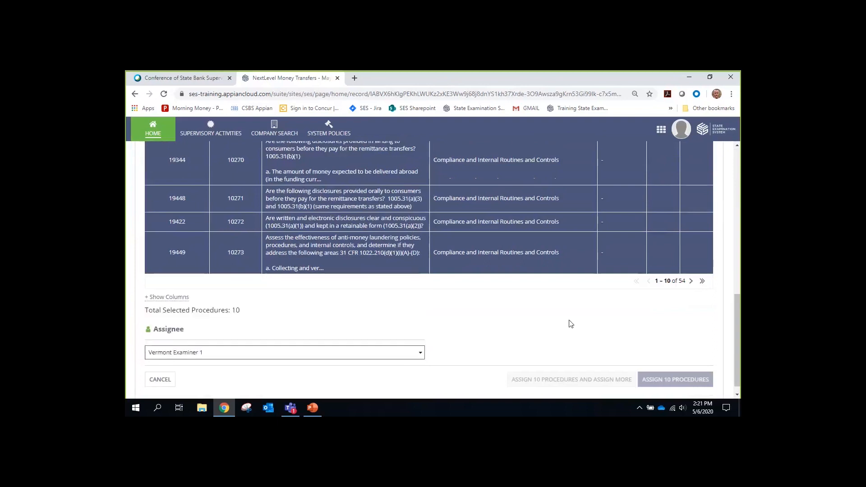
{"action": "left_click", "coordinate": [560, 382]}
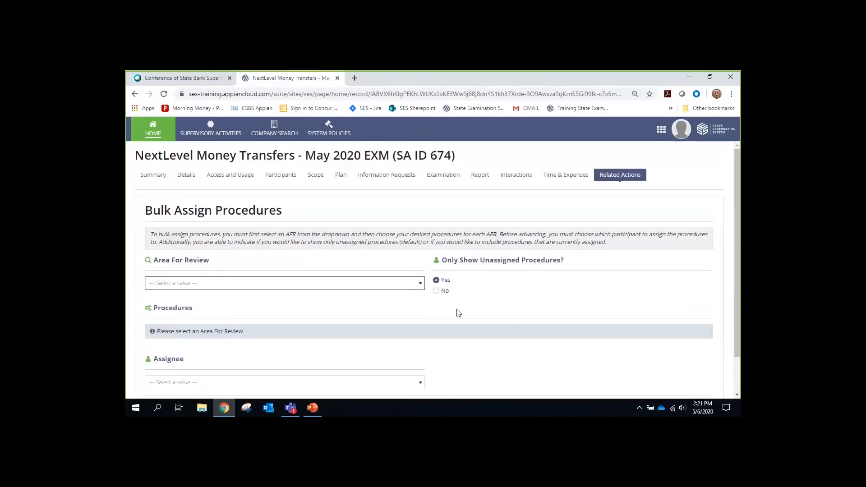
Set the area for review to Agent Review and Authorized Delegates to list its remaining unassigned procedures.
{"action": "scroll", "coordinate": [451, 312], "scroll_direction": "down", "scroll_amount": 1}
{"action": "left_click", "coordinate": [422, 243]}
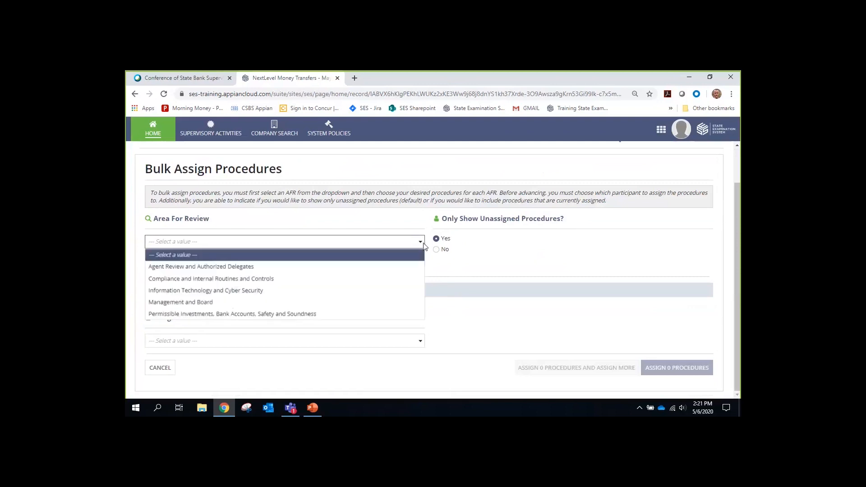
{"action": "left_click", "coordinate": [200, 269]}
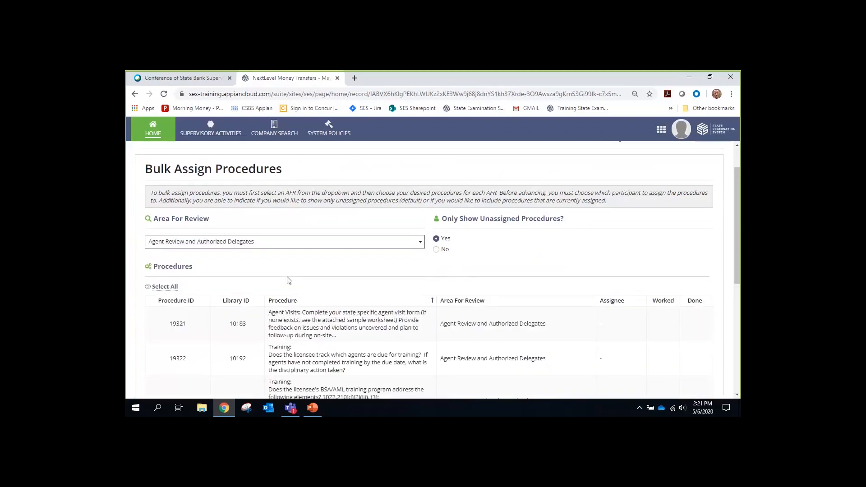
{"action": "scroll", "coordinate": [485, 251], "scroll_direction": "down", "scroll_amount": 2}
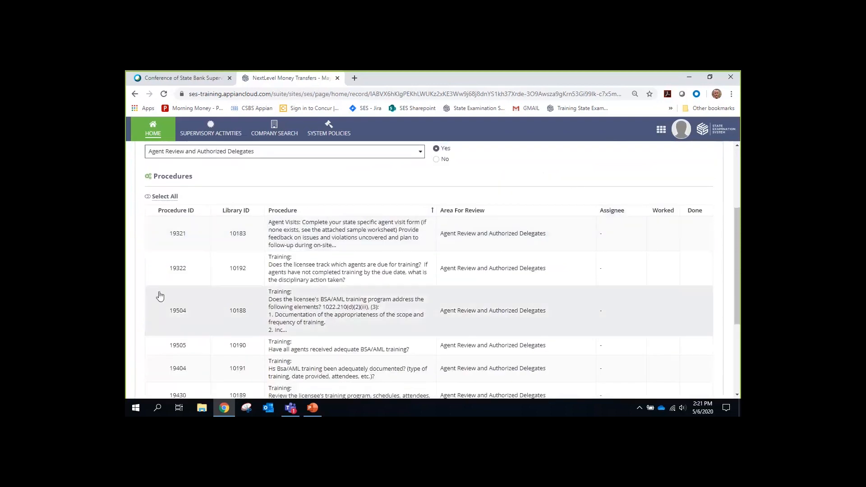
Add the Agency column to the columns shown in the procedures list.
{"action": "left_click_drag", "start_coordinate": [737, 232], "coordinate": [735, 299]}
{"action": "left_click", "coordinate": [168, 286]}
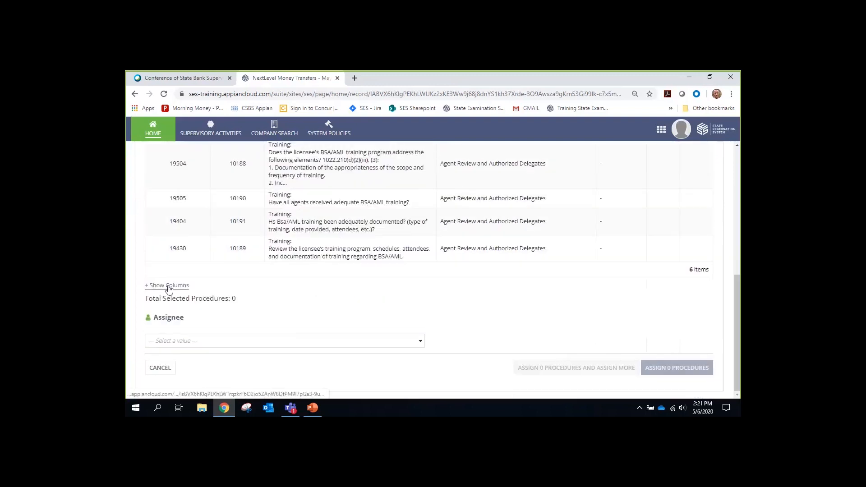
{"action": "left_click", "coordinate": [422, 303]}
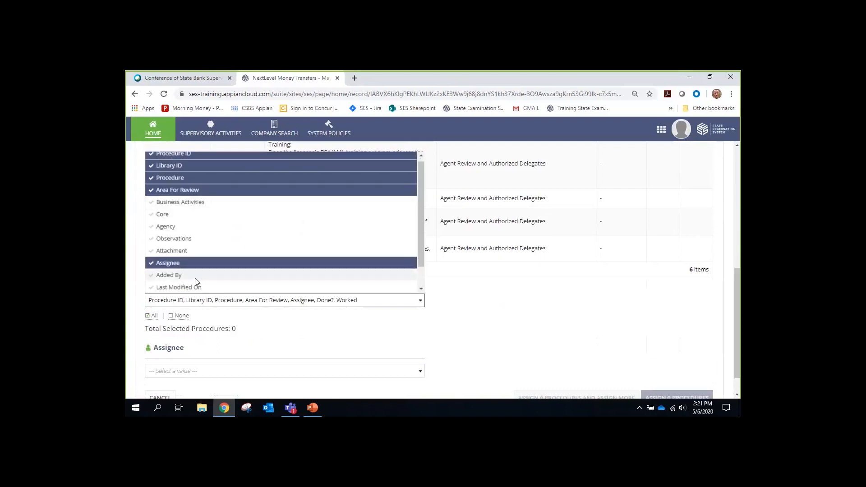
{"action": "scroll", "coordinate": [198, 280], "scroll_direction": "down", "scroll_amount": 1}
{"action": "scroll", "coordinate": [180, 277], "scroll_direction": "up", "scroll_amount": 1}
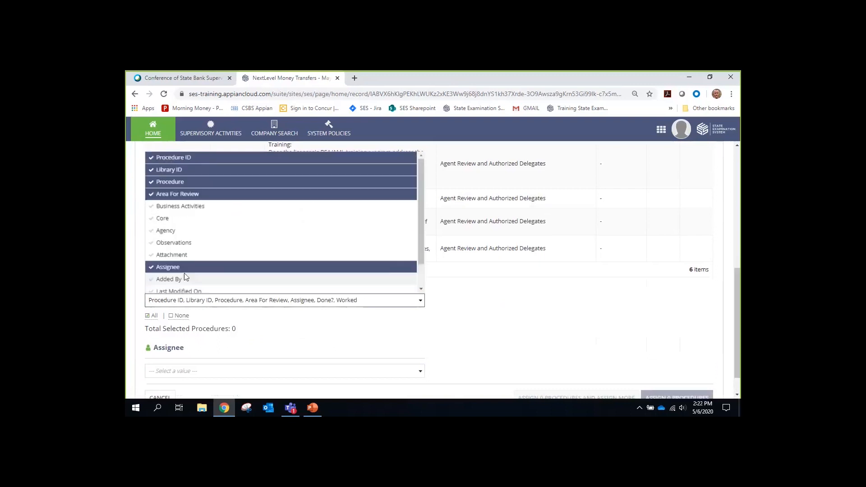
{"action": "left_click", "coordinate": [165, 230]}
{"action": "left_click", "coordinate": [496, 350]}
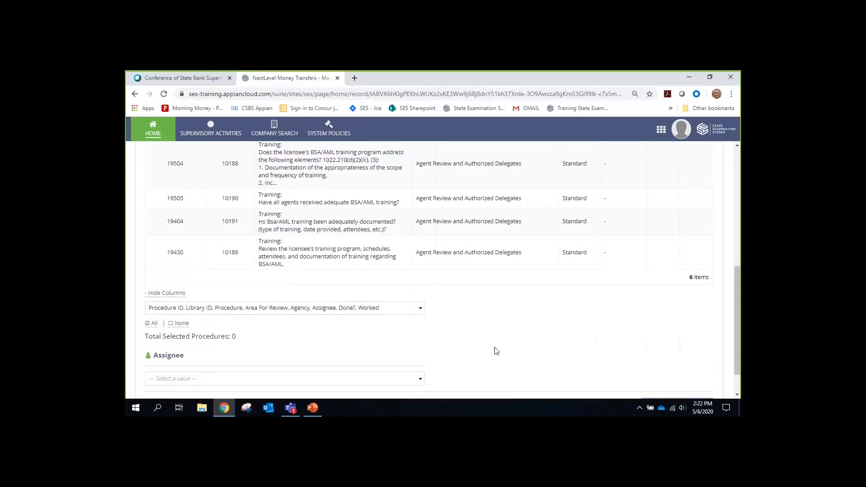
Check the Agency column for the listed procedures and select the Training procedures 19504, 19505 and 19404.
{"action": "scroll", "coordinate": [496, 351], "scroll_direction": "up", "scroll_amount": 3}
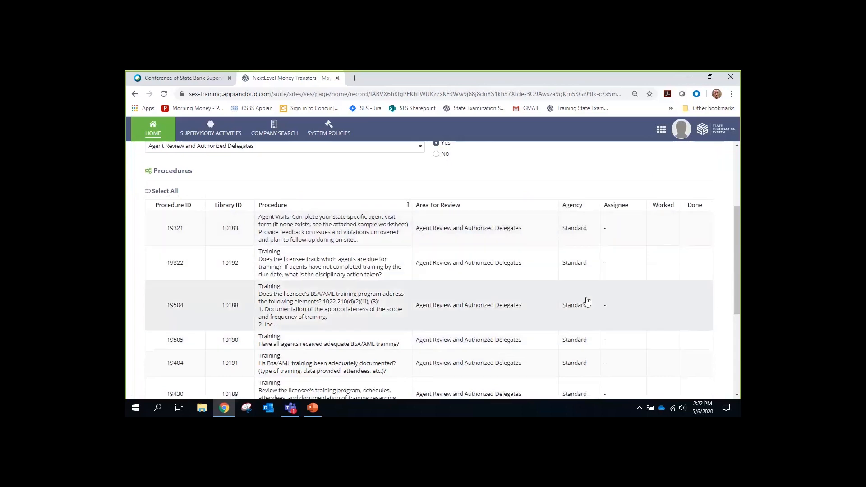
{"action": "scroll", "coordinate": [584, 307], "scroll_direction": "down", "scroll_amount": 3}
{"action": "scroll", "coordinate": [533, 310], "scroll_direction": "up", "scroll_amount": 1}
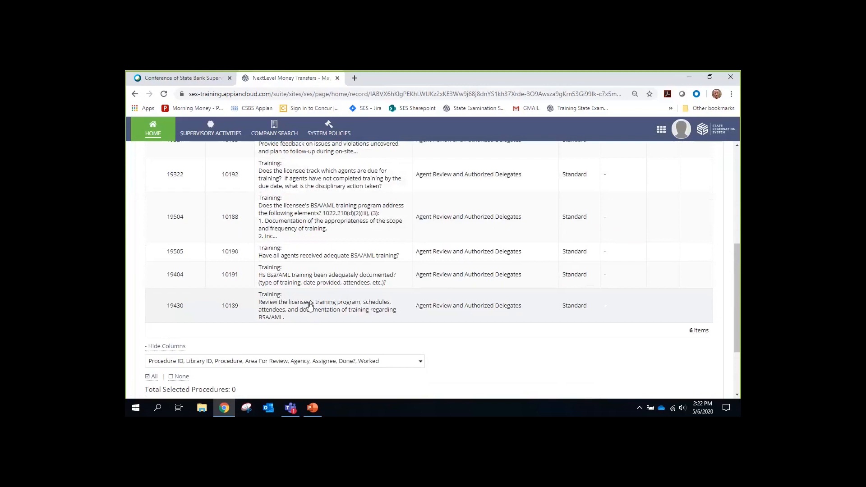
{"action": "scroll", "coordinate": [469, 327], "scroll_direction": "up", "scroll_amount": 2}
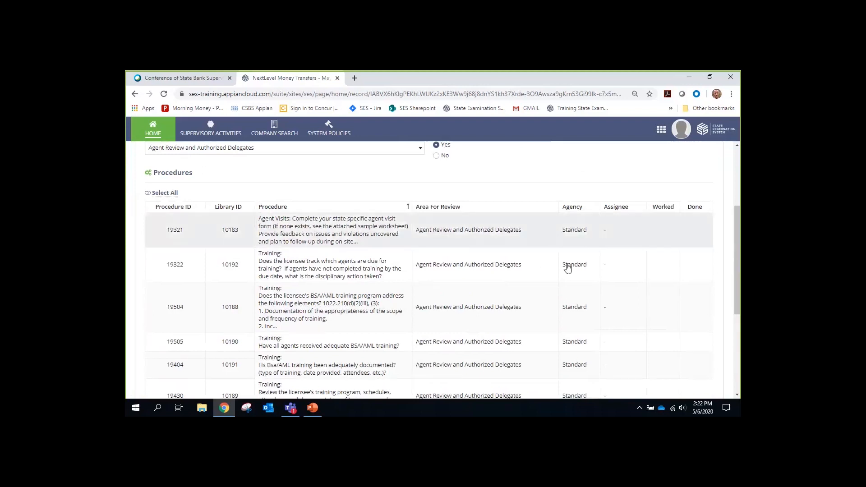
{"action": "scroll", "coordinate": [571, 351], "scroll_direction": "down", "scroll_amount": 1}
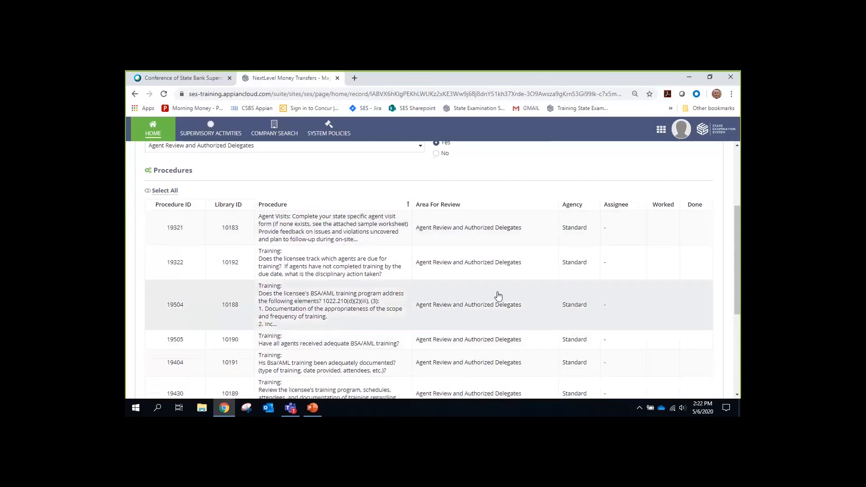
{"action": "left_click", "coordinate": [498, 296]}
{"action": "scroll", "coordinate": [479, 305], "scroll_direction": "down", "scroll_amount": 1}
{"action": "left_click", "coordinate": [479, 302]}
{"action": "left_click", "coordinate": [474, 321]}
{"action": "scroll", "coordinate": [386, 293], "scroll_direction": "down", "scroll_amount": 2}
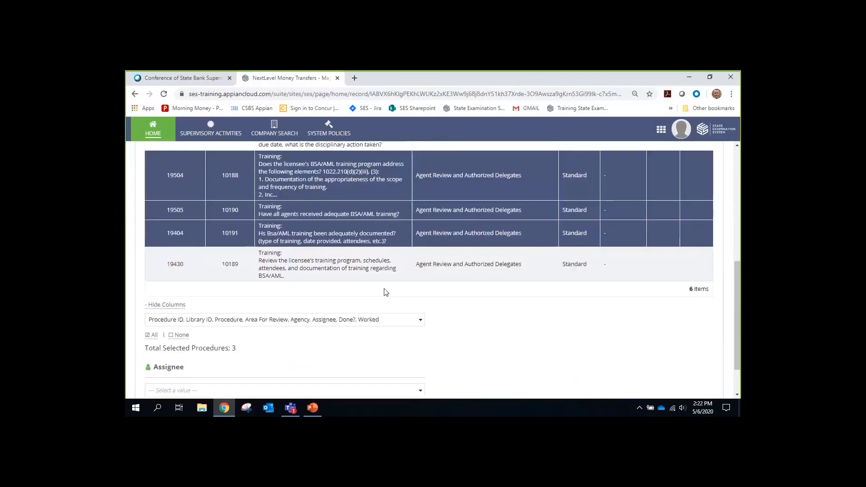
Assign the three selected Training procedures to Vermont Examiner 3 and finish the bulk assignment.
{"action": "scroll", "coordinate": [386, 292], "scroll_direction": "down", "scroll_amount": 1}
{"action": "left_click", "coordinate": [408, 341]}
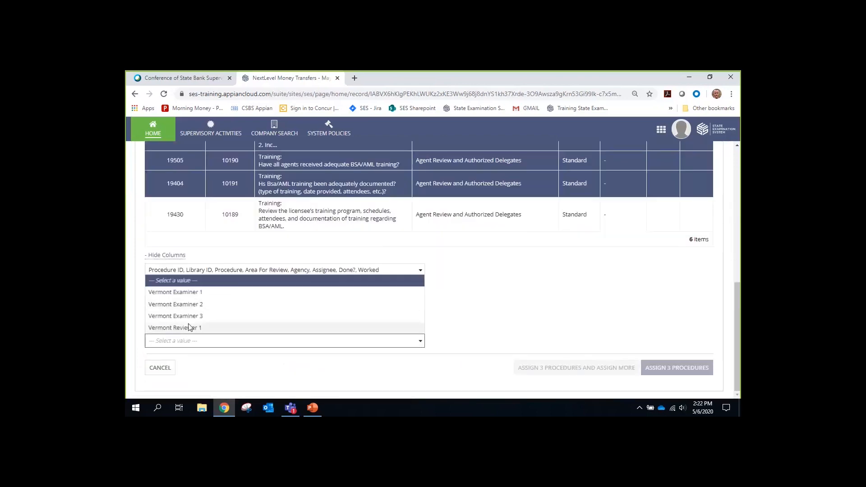
{"action": "left_click", "coordinate": [505, 319]}
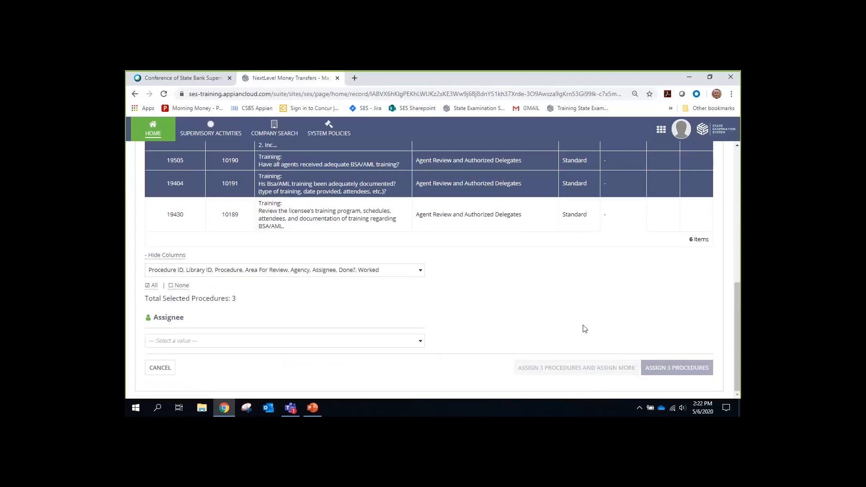
{"action": "scroll", "coordinate": [512, 307], "scroll_direction": "up", "scroll_amount": 3}
{"action": "scroll", "coordinate": [509, 313], "scroll_direction": "down", "scroll_amount": 3}
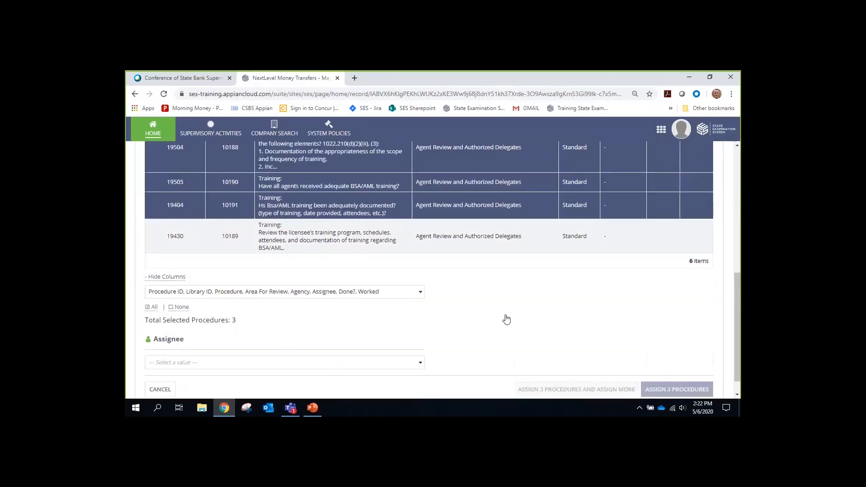
{"action": "scroll", "coordinate": [506, 319], "scroll_direction": "down", "scroll_amount": 1}
{"action": "left_click", "coordinate": [421, 342]}
{"action": "left_click", "coordinate": [184, 316]}
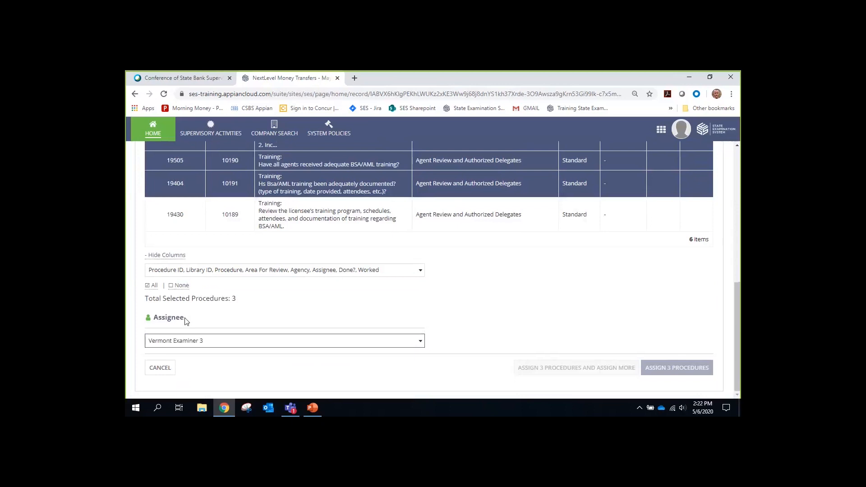
{"action": "left_click", "coordinate": [666, 371]}
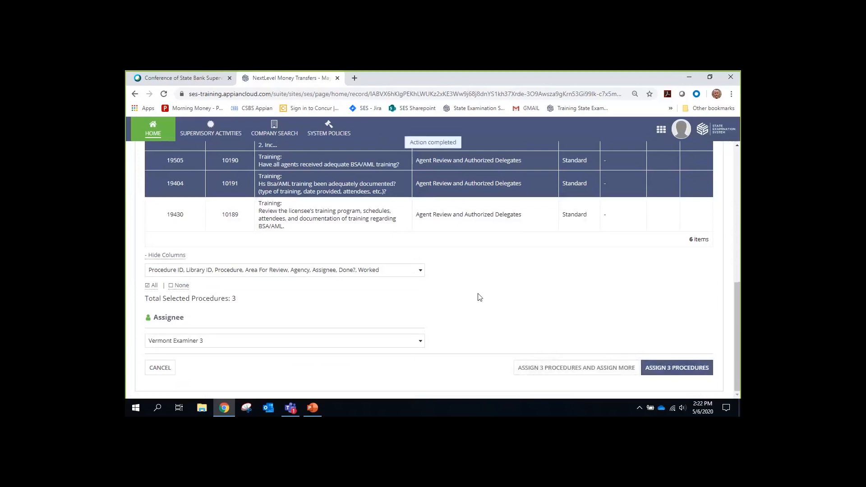
Look over the exam's review summary by area and its plan and location details.
{"action": "left_click", "coordinate": [181, 128]}
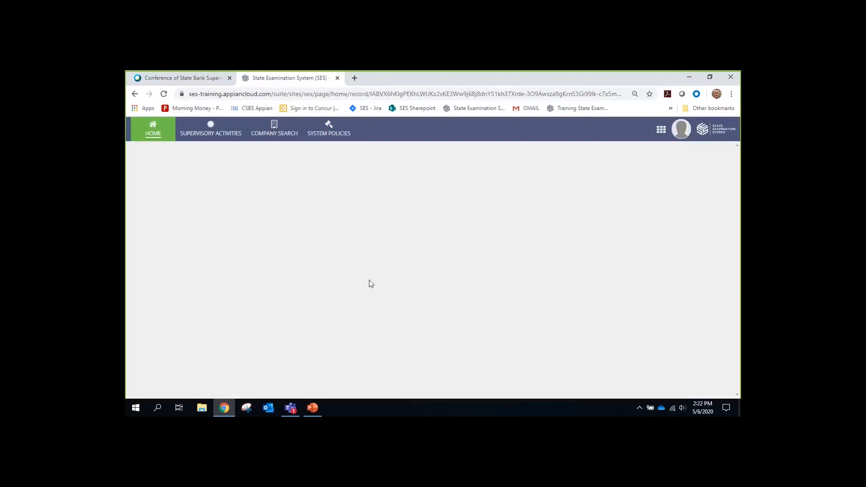
{"action": "scroll", "coordinate": [373, 273], "scroll_direction": "down", "scroll_amount": 1}
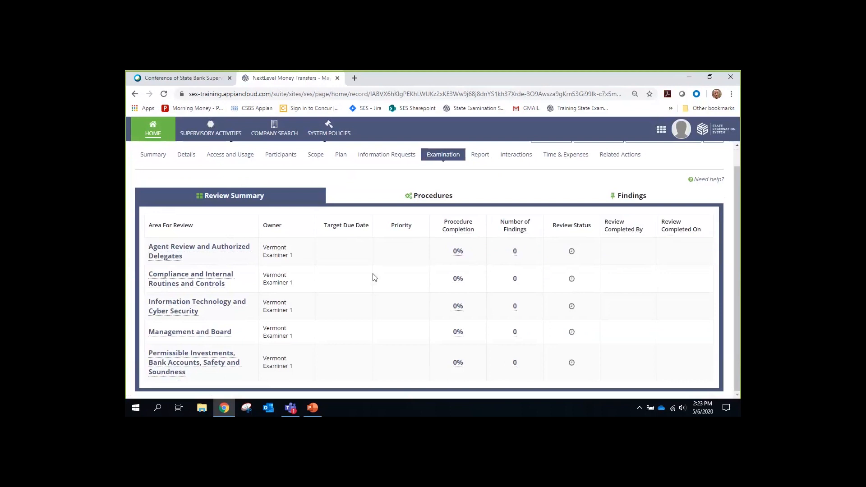
{"action": "scroll", "coordinate": [442, 293], "scroll_direction": "up", "scroll_amount": 1}
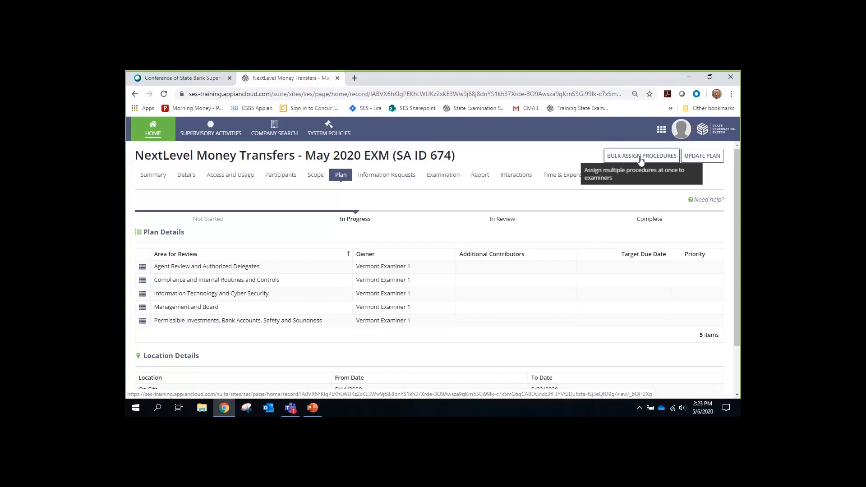
{"action": "scroll", "coordinate": [259, 338], "scroll_direction": "down", "scroll_amount": 3}
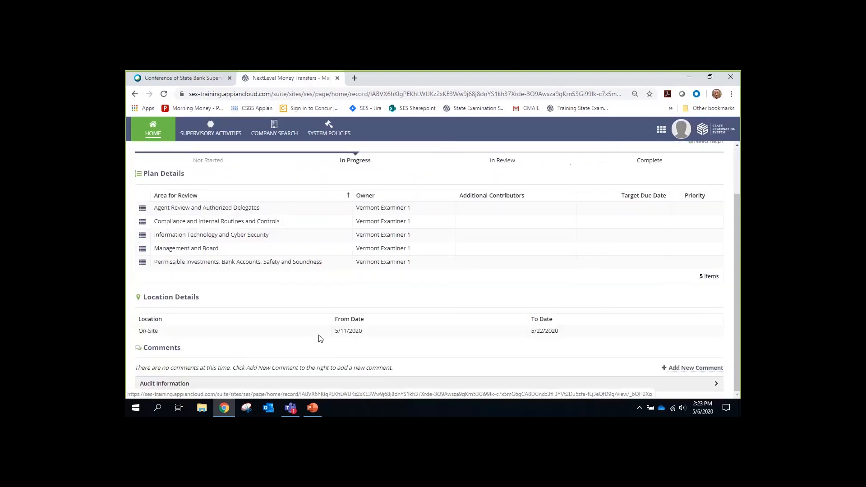
Look over the exam's review summary by area and bring up its procedures list.
{"action": "scroll", "coordinate": [320, 339], "scroll_direction": "up", "scroll_amount": 3}
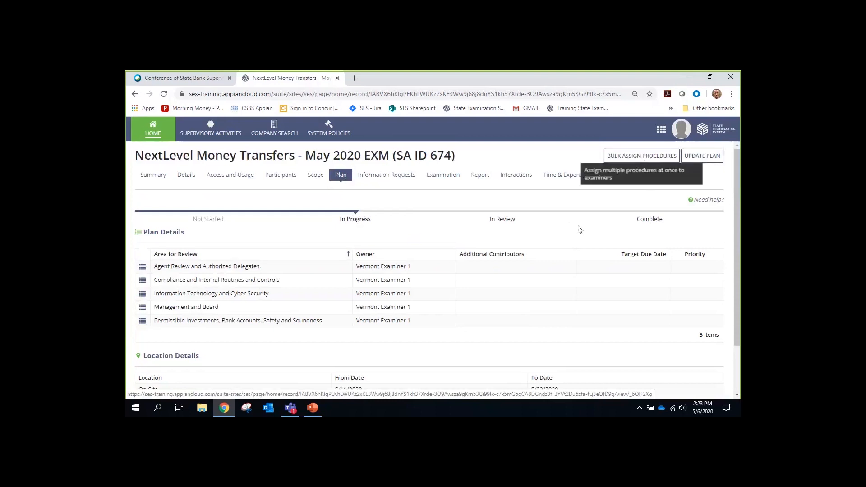
{"action": "left_click", "coordinate": [451, 177]}
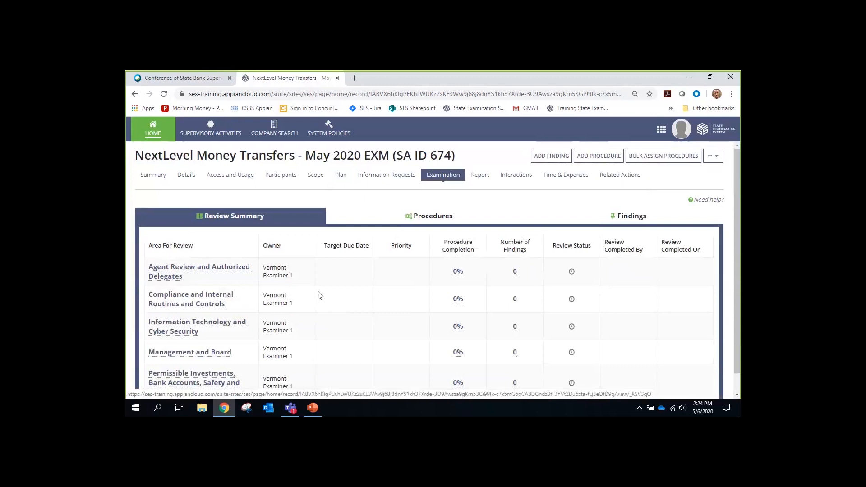
{"action": "scroll", "coordinate": [353, 310], "scroll_direction": "down", "scroll_amount": 1}
{"action": "scroll", "coordinate": [353, 309], "scroll_direction": "down", "scroll_amount": 1}
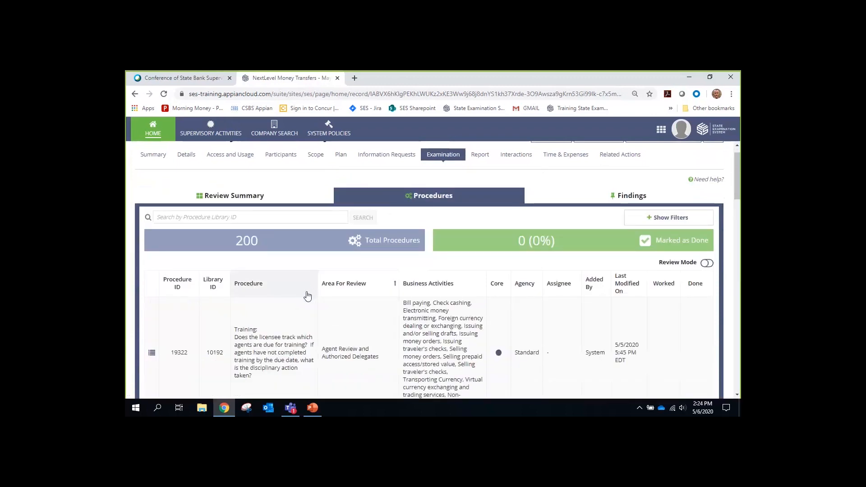
Sort the exam's procedures by assignee and look over the ones assigned to Vermont Examiner 1.
{"action": "scroll", "coordinate": [307, 295], "scroll_direction": "down", "scroll_amount": 1}
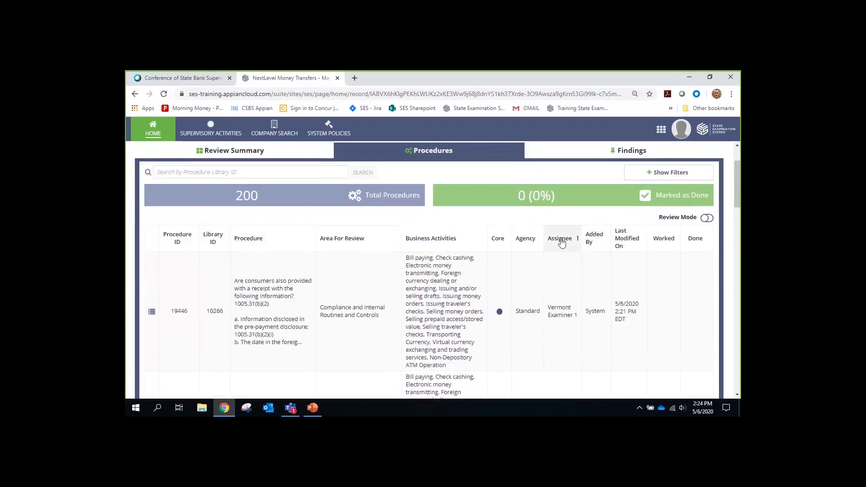
{"action": "scroll", "coordinate": [560, 266], "scroll_direction": "down", "scroll_amount": 1}
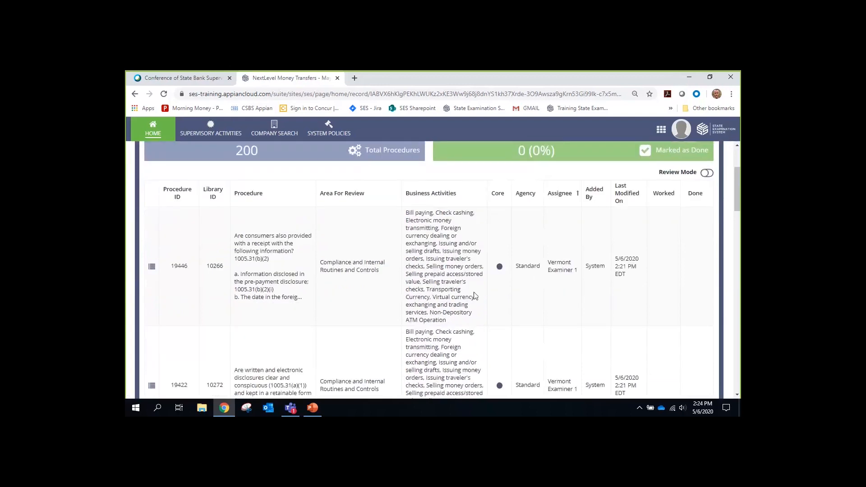
{"action": "scroll", "coordinate": [334, 298], "scroll_direction": "down", "scroll_amount": 3}
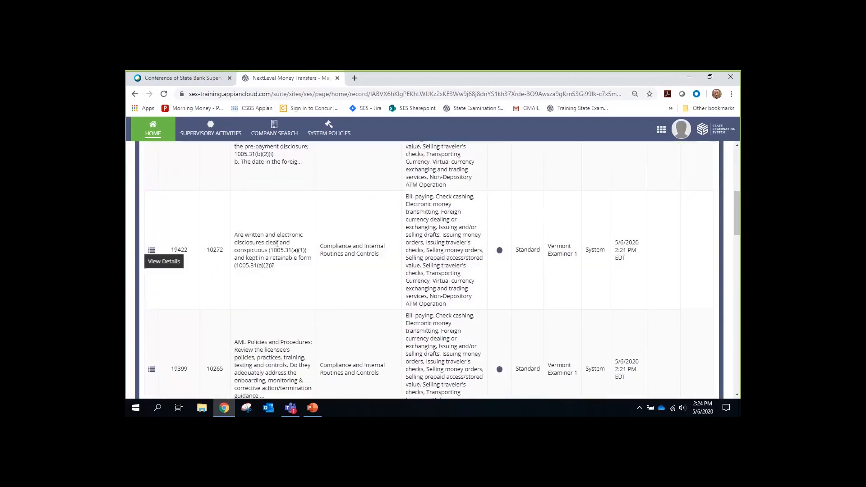
{"action": "scroll", "coordinate": [406, 301], "scroll_direction": "down", "scroll_amount": 4}
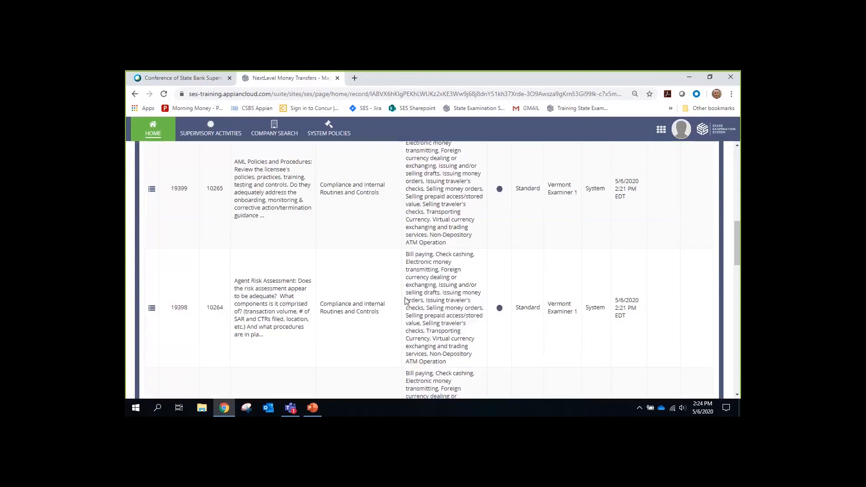
{"action": "scroll", "coordinate": [405, 301], "scroll_direction": "down", "scroll_amount": 3}
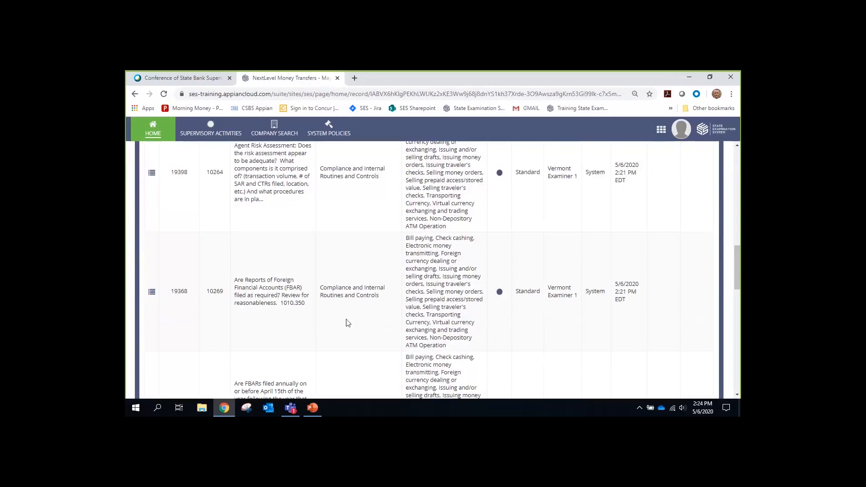
{"action": "scroll", "coordinate": [374, 322], "scroll_direction": "up", "scroll_amount": 5}
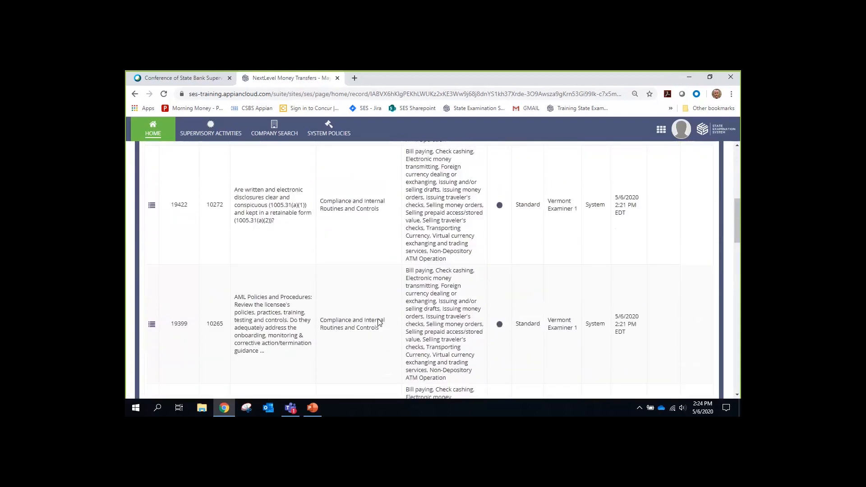
{"action": "scroll", "coordinate": [379, 321], "scroll_direction": "up", "scroll_amount": 5}
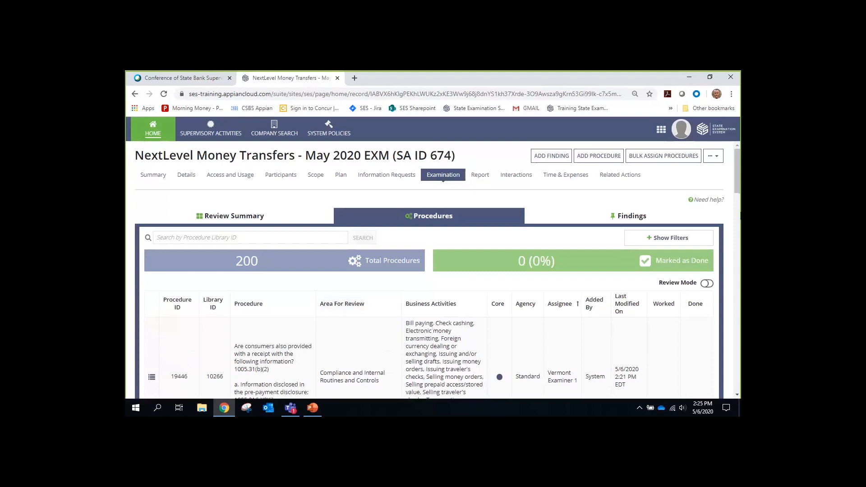
Sign out as Vermont Examiner 1 and sign back in with the saved username and password of Vermont staff user 1.
{"action": "left_click", "coordinate": [681, 134]}
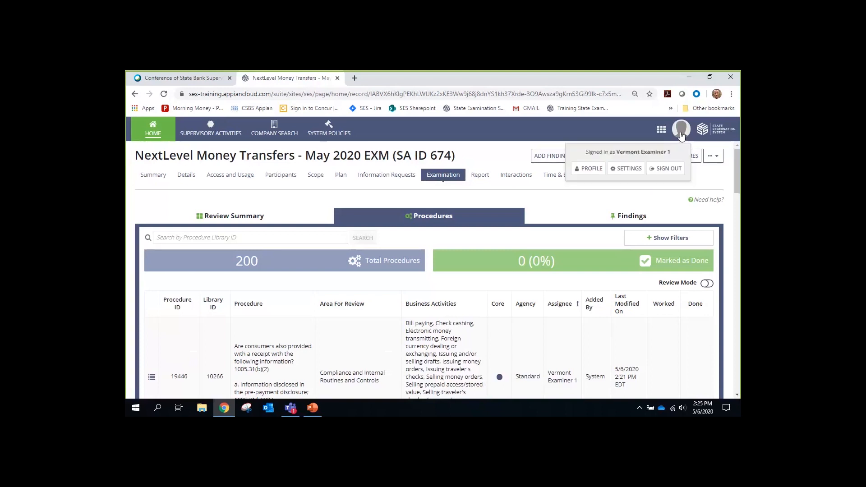
{"action": "left_click", "coordinate": [667, 169]}
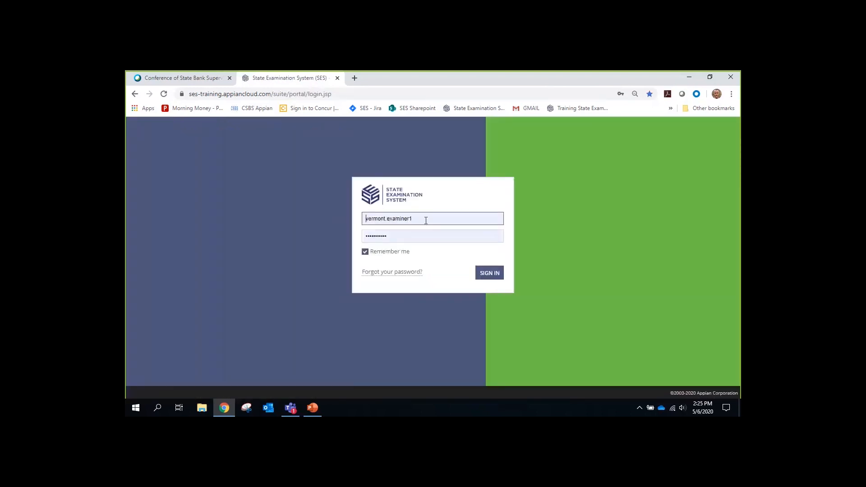
{"action": "left_click_drag", "start_coordinate": [425, 220], "coordinate": [394, 220]}
{"action": "key", "text": "End"}
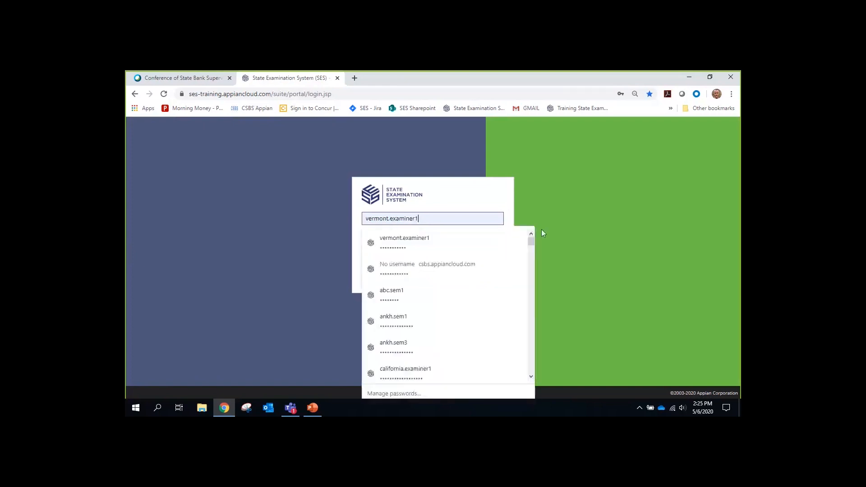
{"action": "type", "text": "staff"}
{"action": "key", "text": "BackSpace"}
{"action": "key", "text": "BackSpace"}
{"action": "key", "text": "BackSpace"}
{"action": "key", "text": "BackSpace"}
{"action": "key", "text": "BackSpace"}
{"action": "key", "text": "BackSpace"}
{"action": "key", "text": "BackSpace"}
{"action": "key", "text": "BackSpace"}
{"action": "key", "text": "BackSpace"}
{"action": "key", "text": "BackSpace"}
{"action": "key", "text": "BackSpace"}
{"action": "key", "text": "BackSpace"}
{"action": "key", "text": "BackSpace"}
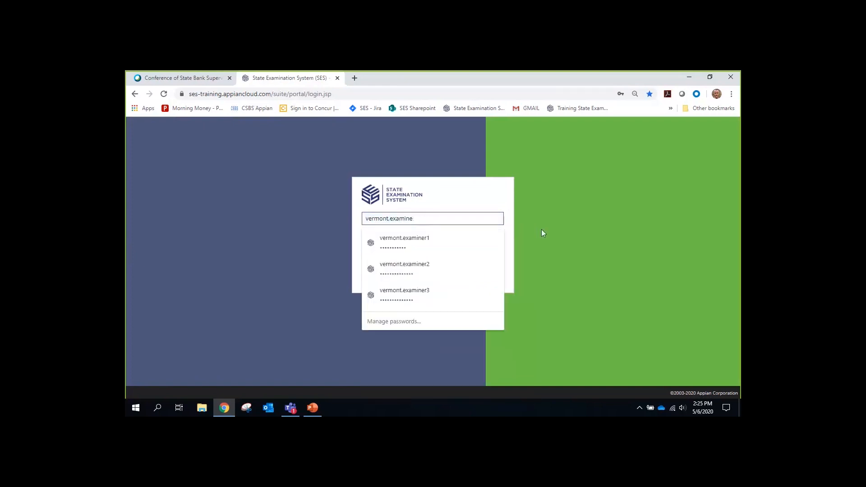
{"action": "type", "text": "staff.user1"}
{"action": "left_click", "coordinate": [398, 238]}
{"action": "left_click", "coordinate": [495, 277]}
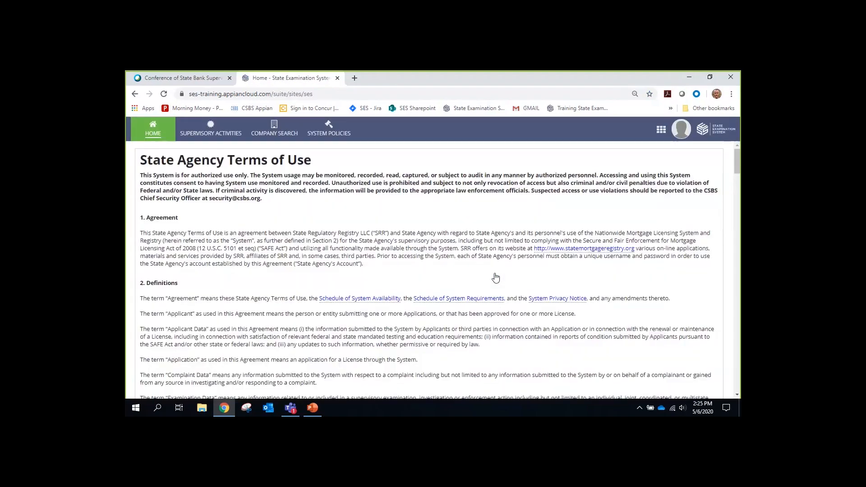
Go through the State Agency Terms of Use to the end and accept them.
{"action": "scroll", "coordinate": [481, 241], "scroll_direction": "down", "scroll_amount": 12}
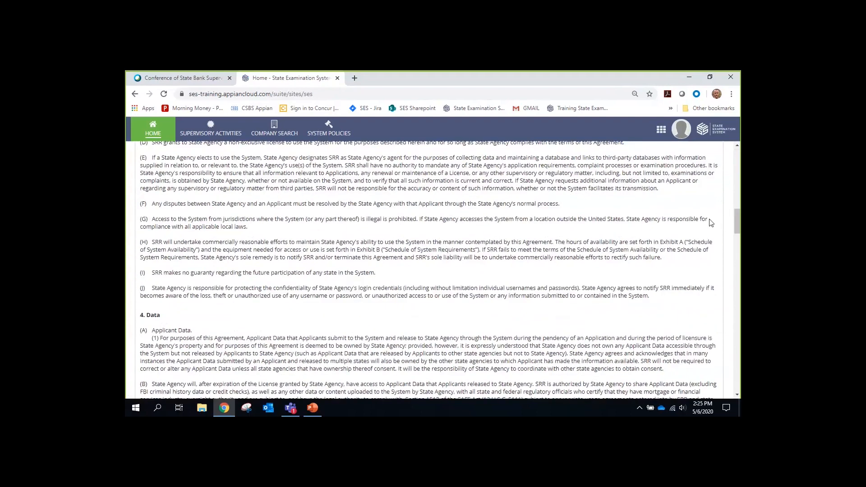
{"action": "left_click_drag", "start_coordinate": [737, 222], "coordinate": [737, 380]}
{"action": "left_click", "coordinate": [427, 389]}
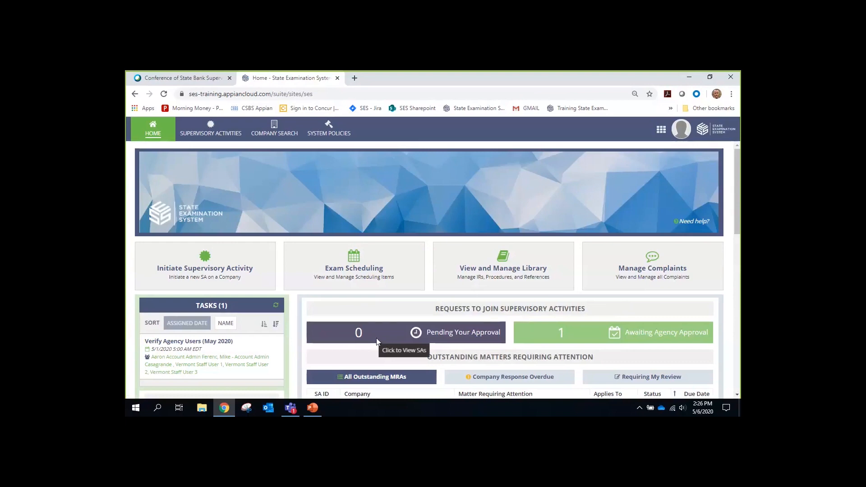
Open the active Gateway Financial exam (SA ID 553) and look over its Examination review summary by area.
{"action": "scroll", "coordinate": [406, 289], "scroll_direction": "down", "scroll_amount": 10}
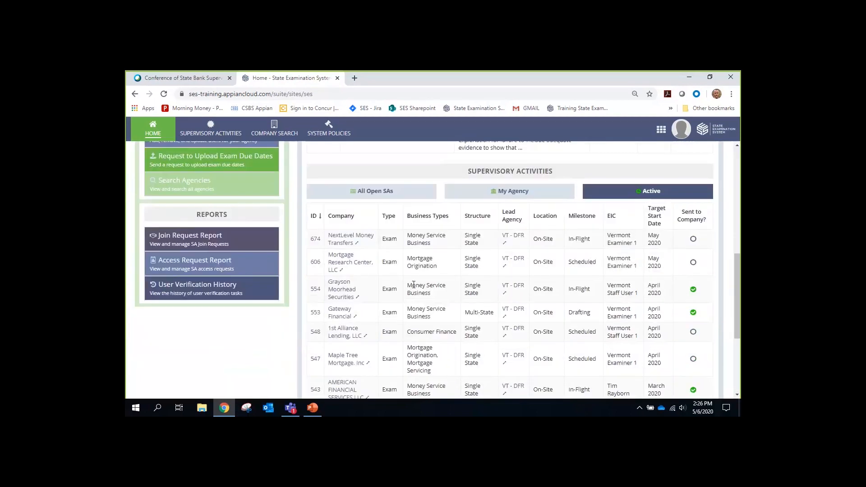
{"action": "left_click", "coordinate": [316, 313]}
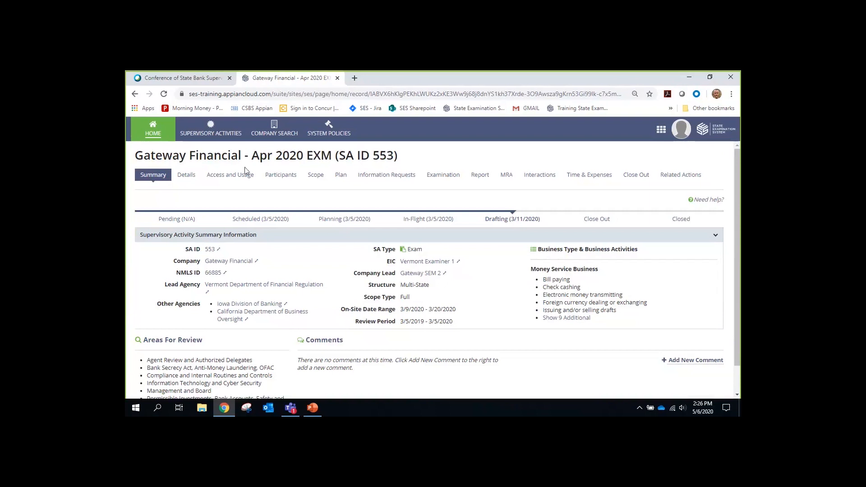
{"action": "left_click", "coordinate": [444, 176]}
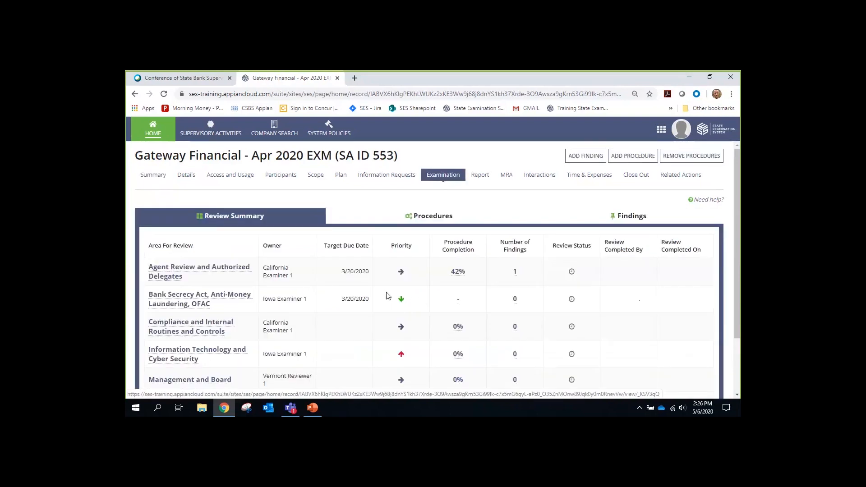
{"action": "scroll", "coordinate": [392, 298], "scroll_direction": "down", "scroll_amount": 1}
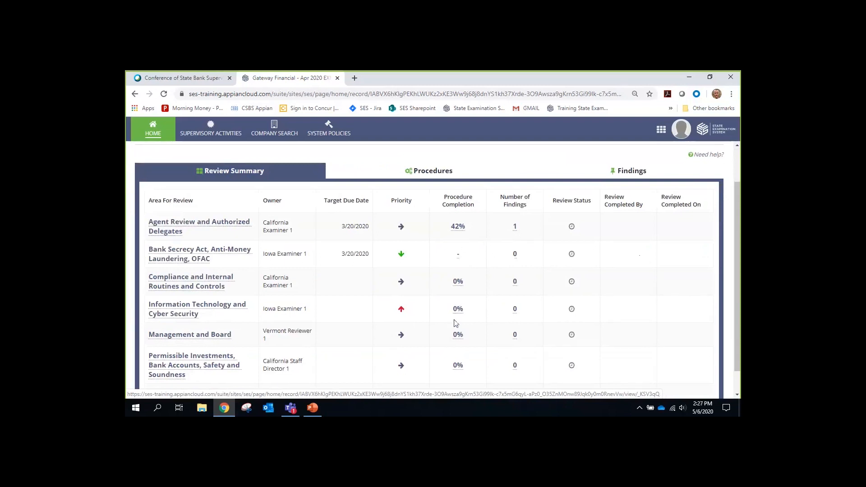
{"action": "scroll", "coordinate": [469, 335], "scroll_direction": "up", "scroll_amount": 1}
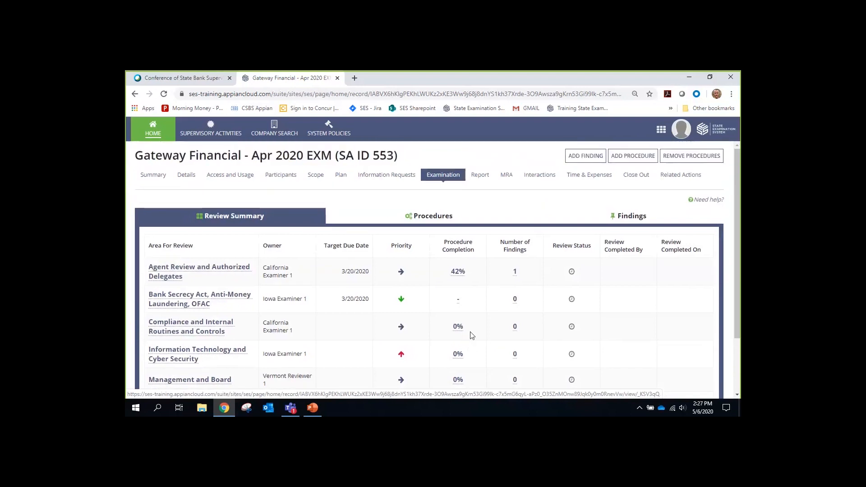
Show the Gateway Financial exam's procedures in Review Mode and read the examiner observations for the Training procedures.
{"action": "left_click", "coordinate": [433, 219]}
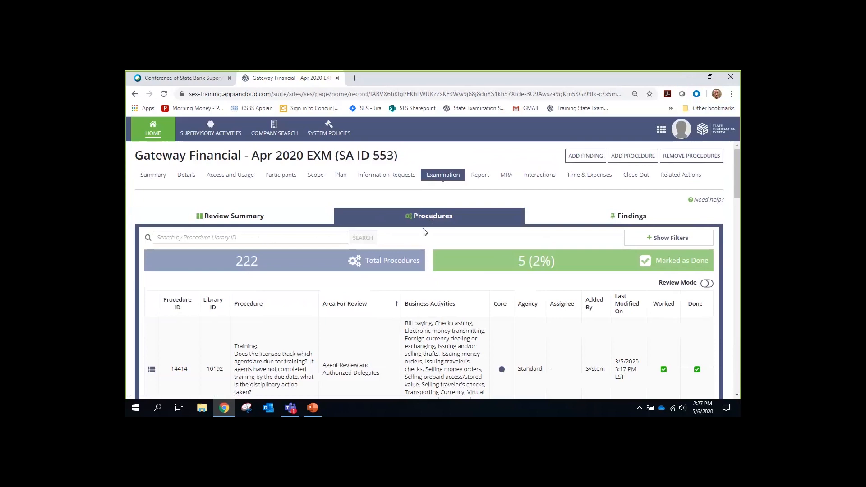
{"action": "scroll", "coordinate": [420, 225], "scroll_direction": "down", "scroll_amount": 2}
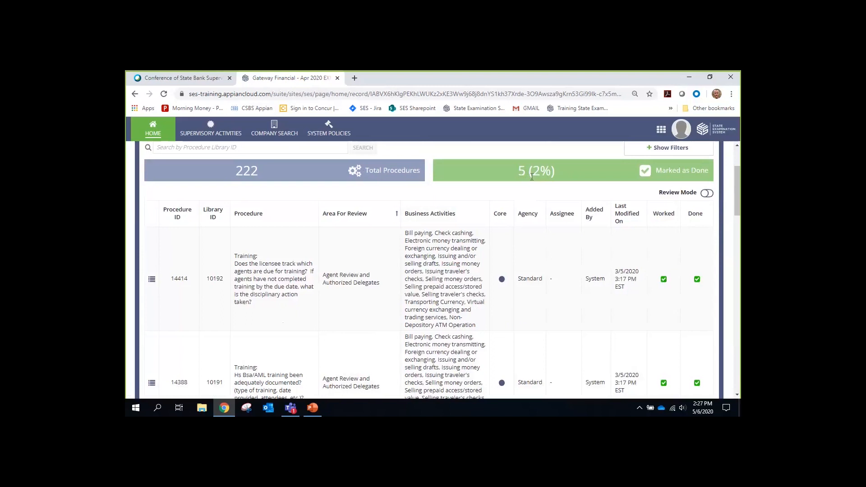
{"action": "left_click", "coordinate": [706, 194]}
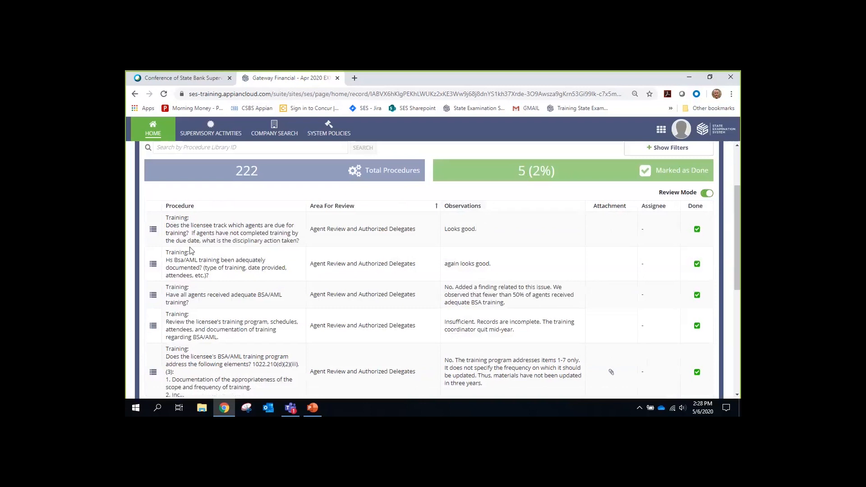
{"action": "scroll", "coordinate": [194, 283], "scroll_direction": "down", "scroll_amount": 1}
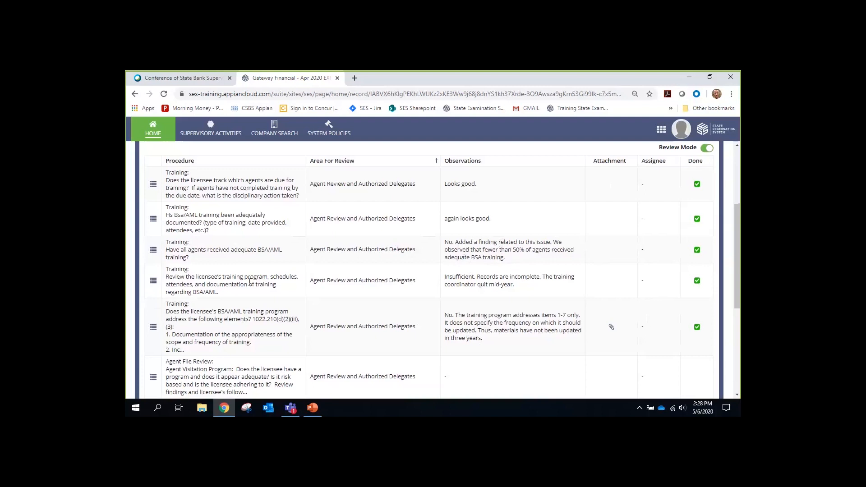
{"action": "scroll", "coordinate": [250, 282], "scroll_direction": "down", "scroll_amount": 1}
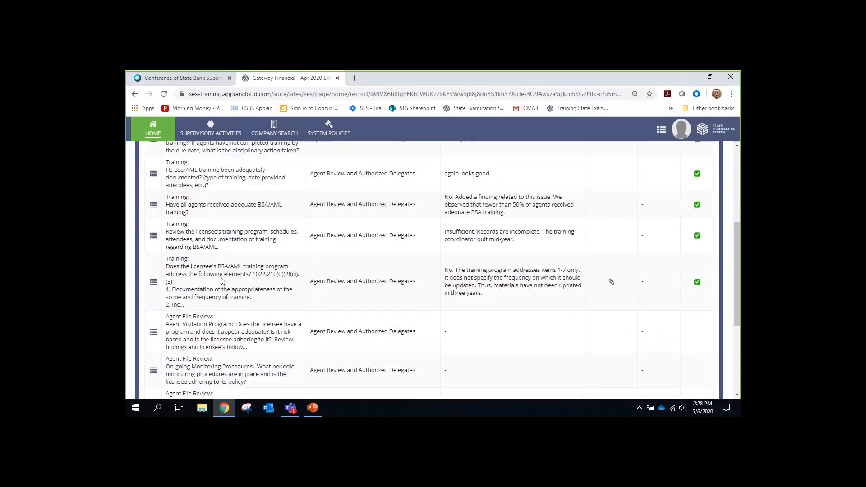
{"action": "scroll", "coordinate": [510, 288], "scroll_direction": "up", "scroll_amount": 1}
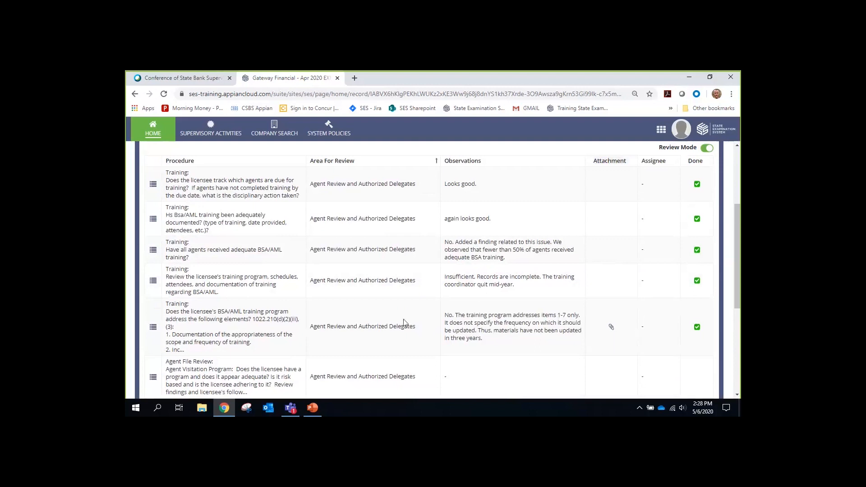
{"action": "scroll", "coordinate": [403, 323], "scroll_direction": "down", "scroll_amount": 1}
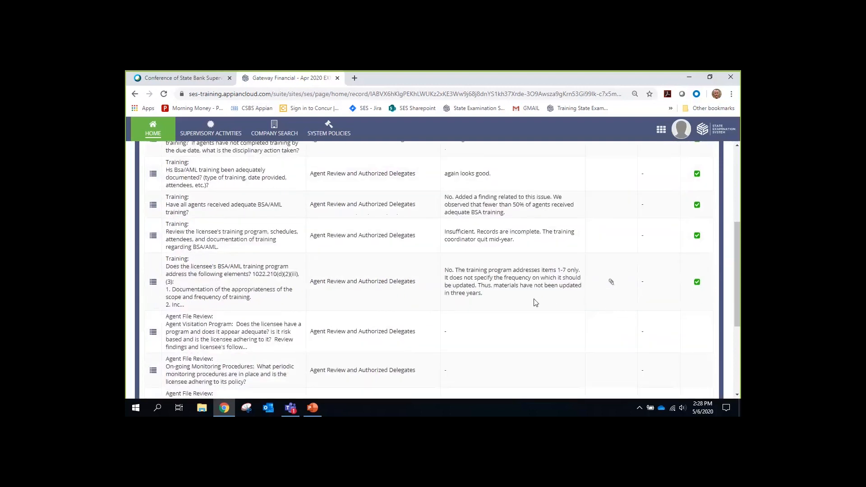
Open the details of the Training procedure on BSA/AML program elements and examine its observations and attached documents.
{"action": "left_click", "coordinate": [153, 283]}
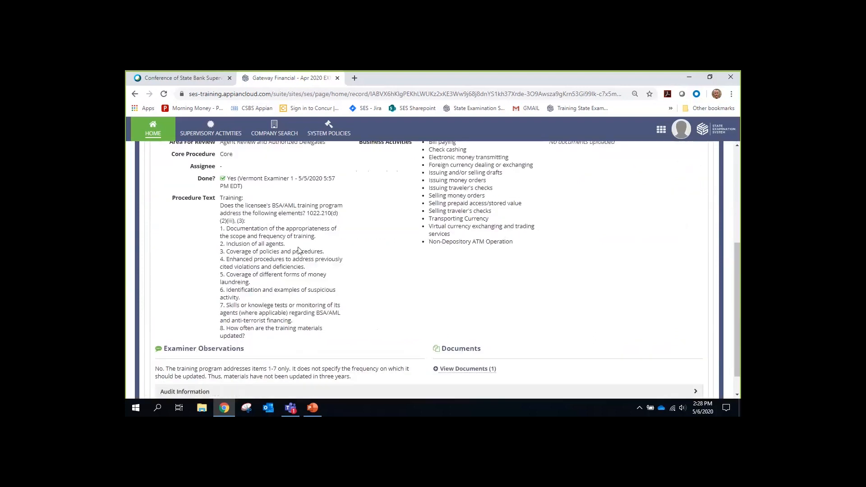
{"action": "scroll", "coordinate": [297, 248], "scroll_direction": "up", "scroll_amount": 1}
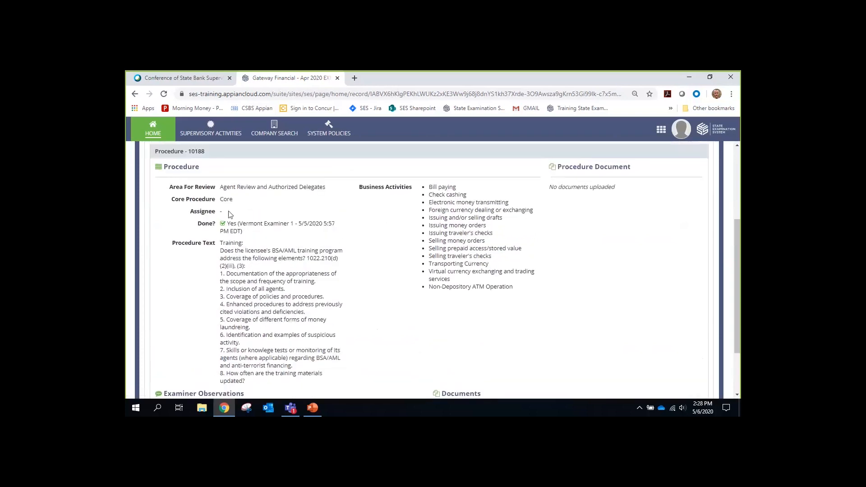
{"action": "scroll", "coordinate": [239, 180], "scroll_direction": "down", "scroll_amount": 2}
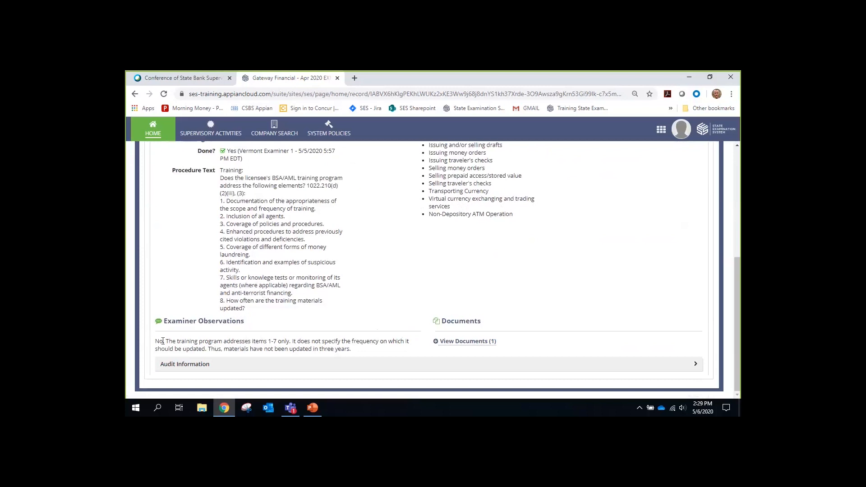
{"action": "left_click", "coordinate": [465, 343]}
{"action": "scroll", "coordinate": [451, 316], "scroll_direction": "down", "scroll_amount": 1}
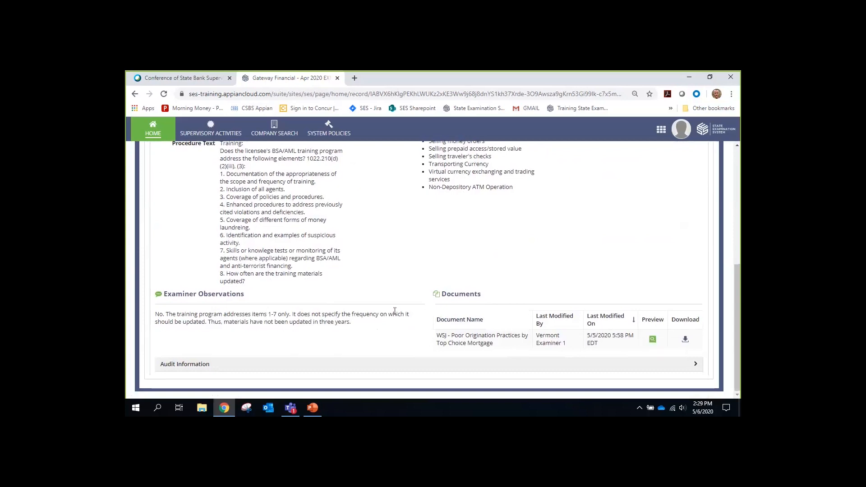
{"action": "scroll", "coordinate": [393, 315], "scroll_direction": "up", "scroll_amount": 1}
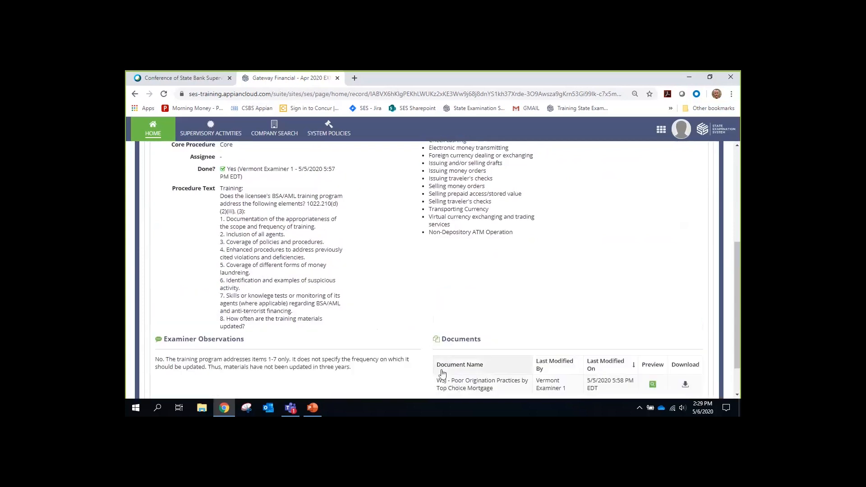
{"action": "scroll", "coordinate": [473, 380], "scroll_direction": "down", "scroll_amount": 1}
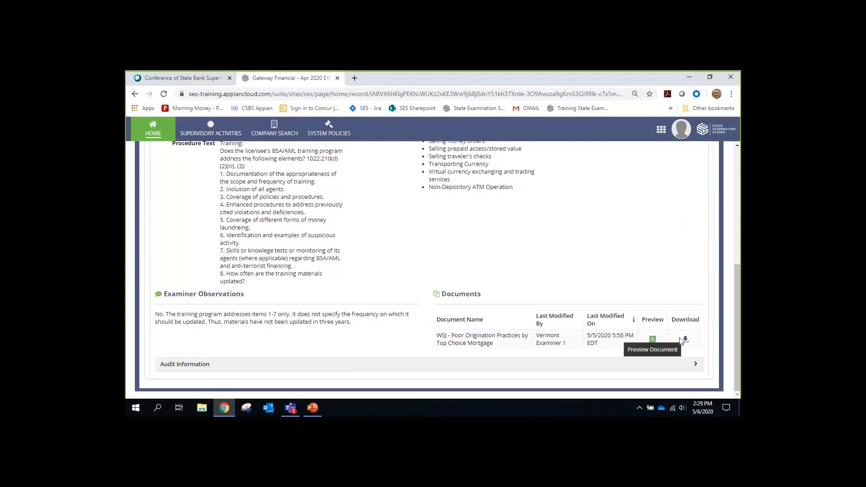
Return to the list of all procedures and look through the observations, attachments and done marks in Review Mode.
{"action": "scroll", "coordinate": [324, 266], "scroll_direction": "up", "scroll_amount": 5}
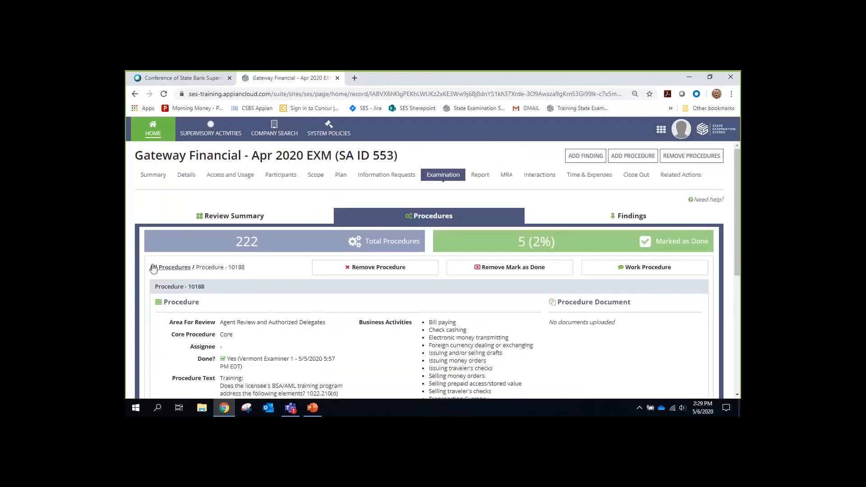
{"action": "left_click", "coordinate": [170, 268]}
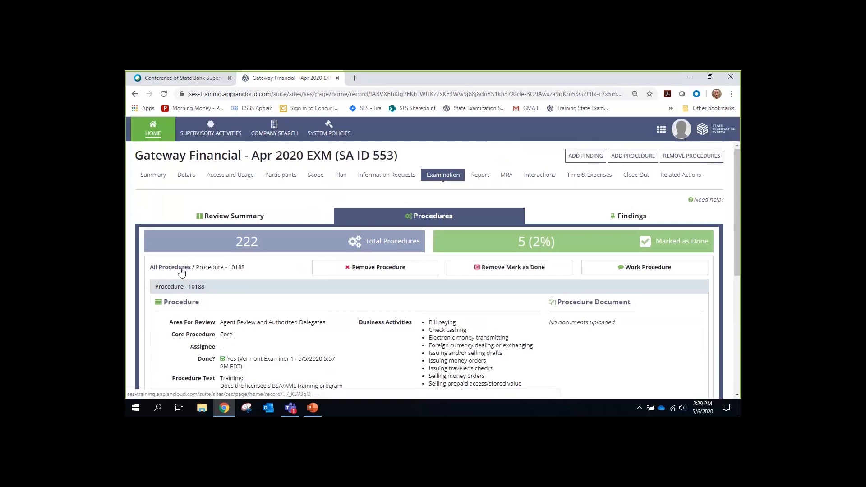
{"action": "scroll", "coordinate": [379, 294], "scroll_direction": "down", "scroll_amount": 2}
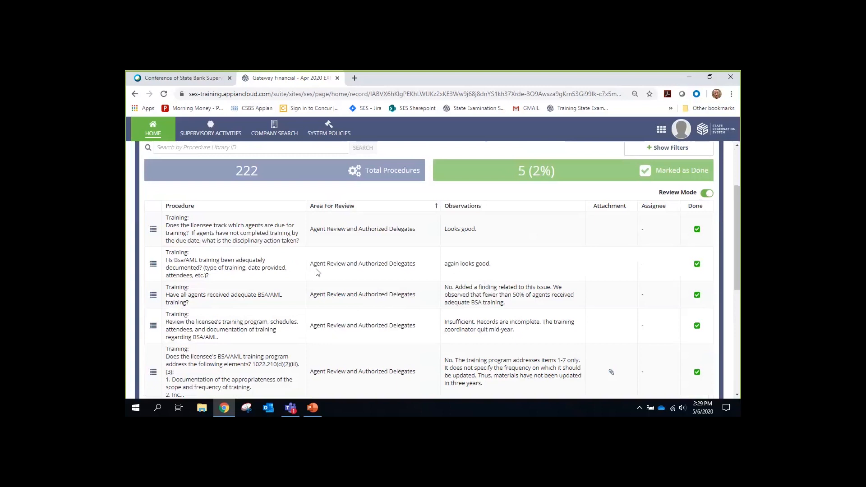
{"action": "scroll", "coordinate": [317, 266], "scroll_direction": "down", "scroll_amount": 1}
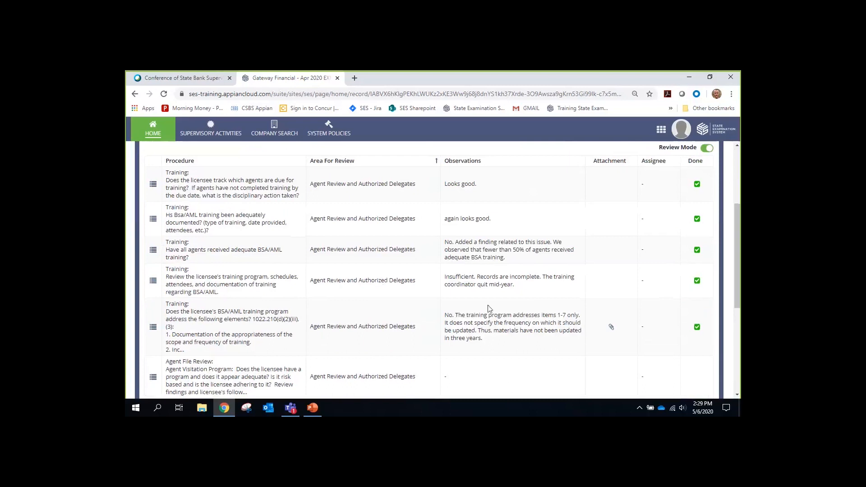
{"action": "scroll", "coordinate": [316, 297], "scroll_direction": "down", "scroll_amount": 2}
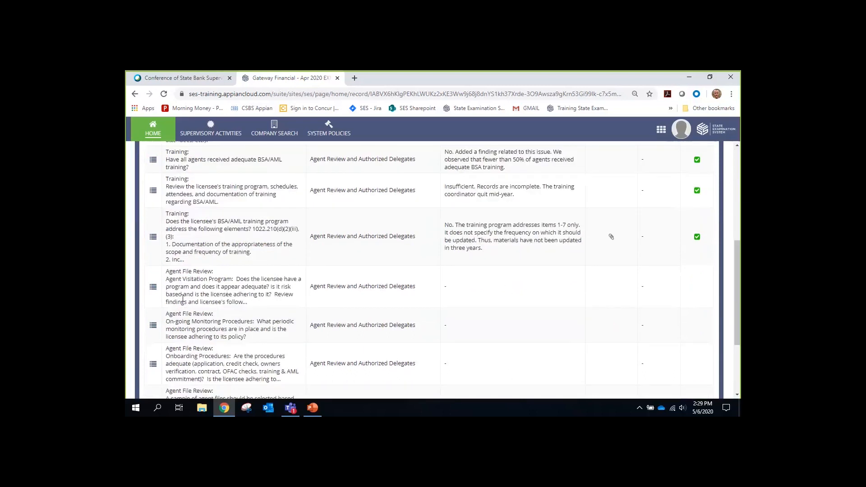
{"action": "scroll", "coordinate": [518, 243], "scroll_direction": "down", "scroll_amount": 2}
{"action": "scroll", "coordinate": [637, 296], "scroll_direction": "up", "scroll_amount": 1}
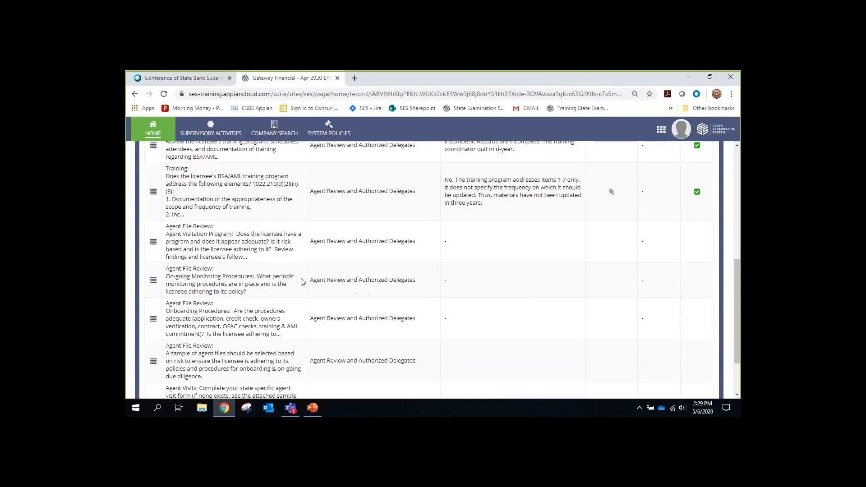
{"action": "scroll", "coordinate": [303, 282], "scroll_direction": "down", "scroll_amount": 2}
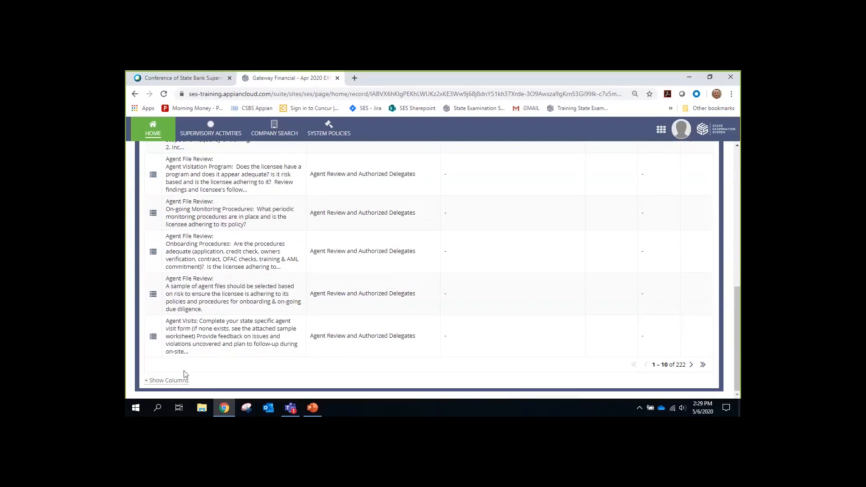
{"action": "scroll", "coordinate": [328, 345], "scroll_direction": "up", "scroll_amount": 2}
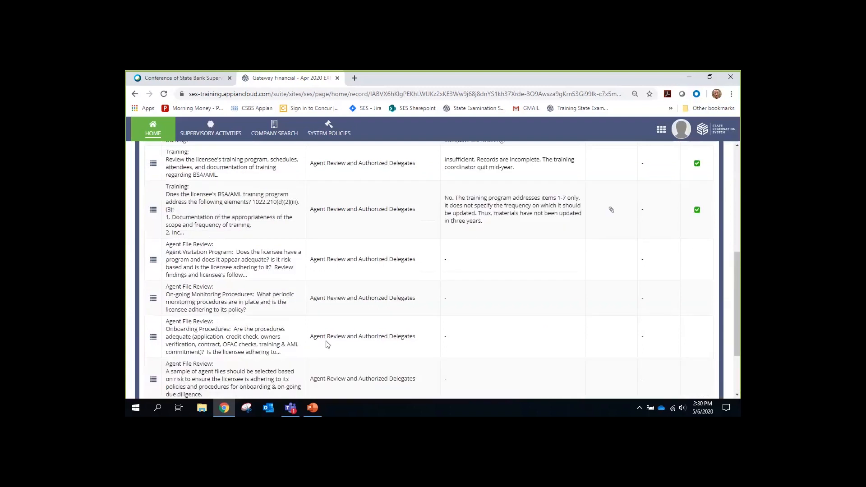
{"action": "scroll", "coordinate": [328, 345], "scroll_direction": "up", "scroll_amount": 5}
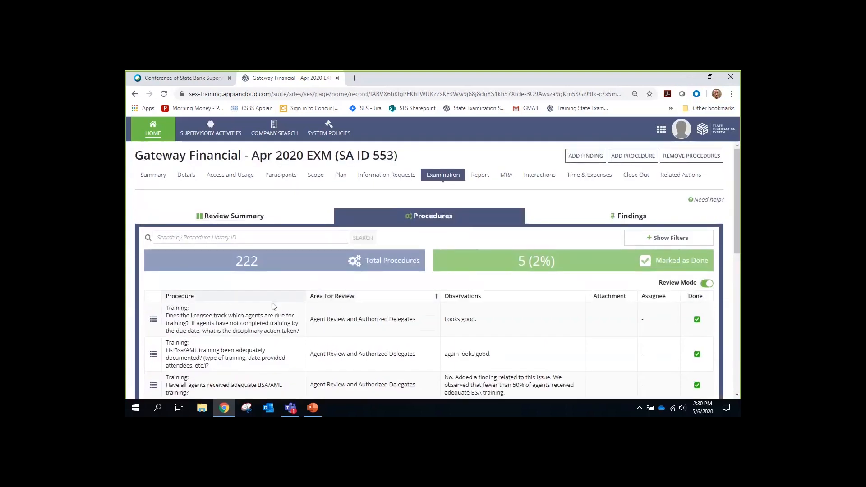
Show the column settings of the procedures list and look over which columns are available for display.
{"action": "scroll", "coordinate": [273, 306], "scroll_direction": "down", "scroll_amount": 10}
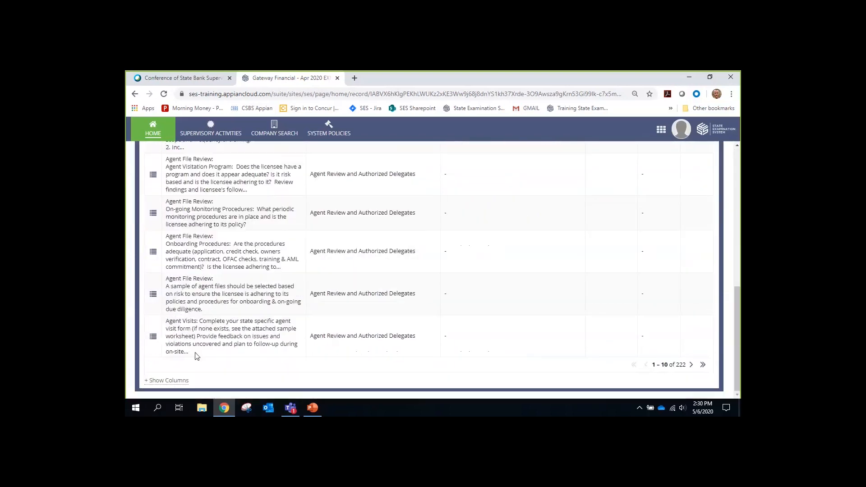
{"action": "left_click", "coordinate": [174, 382]}
{"action": "scroll", "coordinate": [215, 330], "scroll_direction": "down", "scroll_amount": 1}
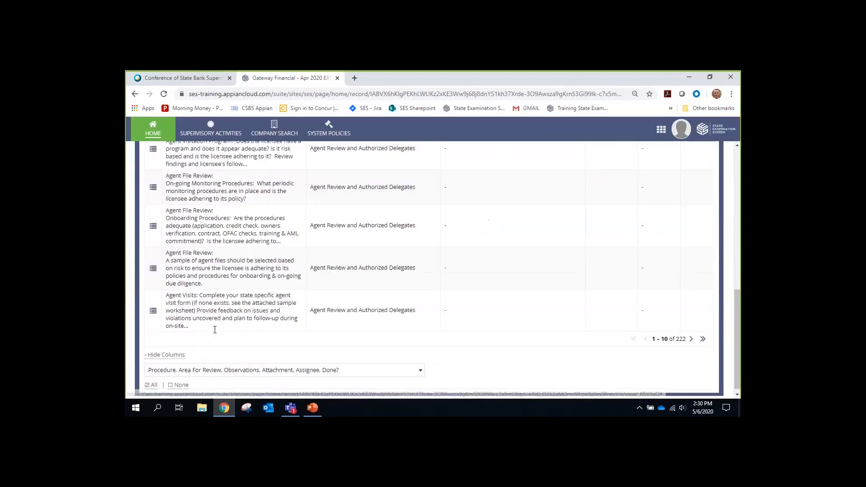
{"action": "left_click", "coordinate": [420, 367]}
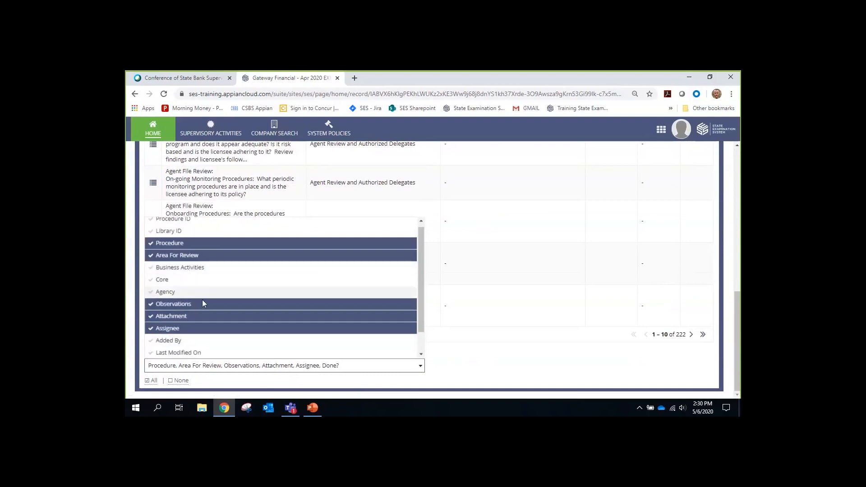
{"action": "scroll", "coordinate": [202, 300], "scroll_direction": "down", "scroll_amount": 1}
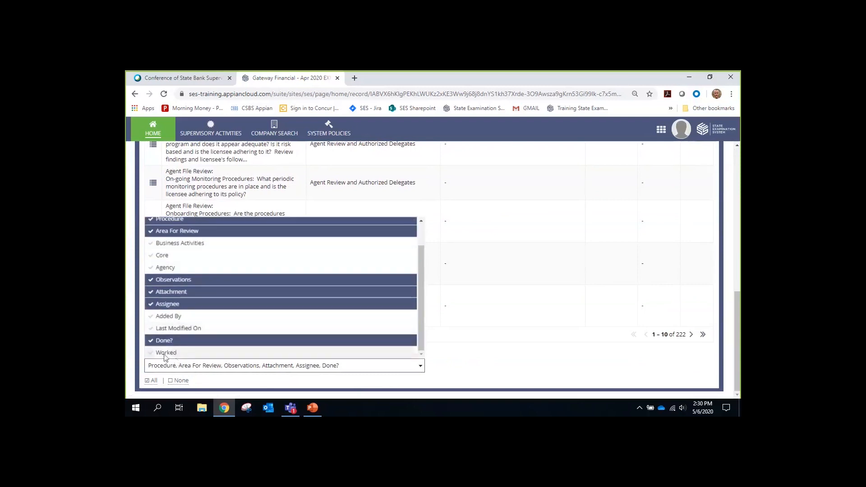
{"action": "scroll", "coordinate": [177, 348], "scroll_direction": "up", "scroll_amount": 1}
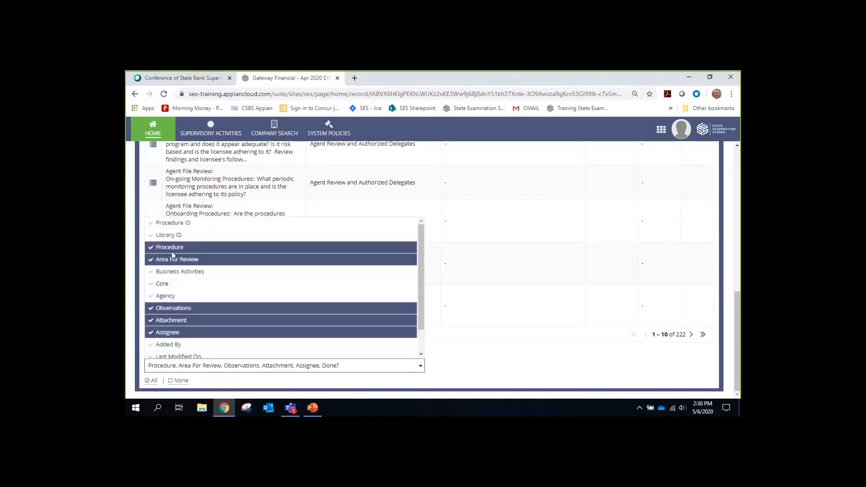
{"action": "left_click", "coordinate": [494, 365]}
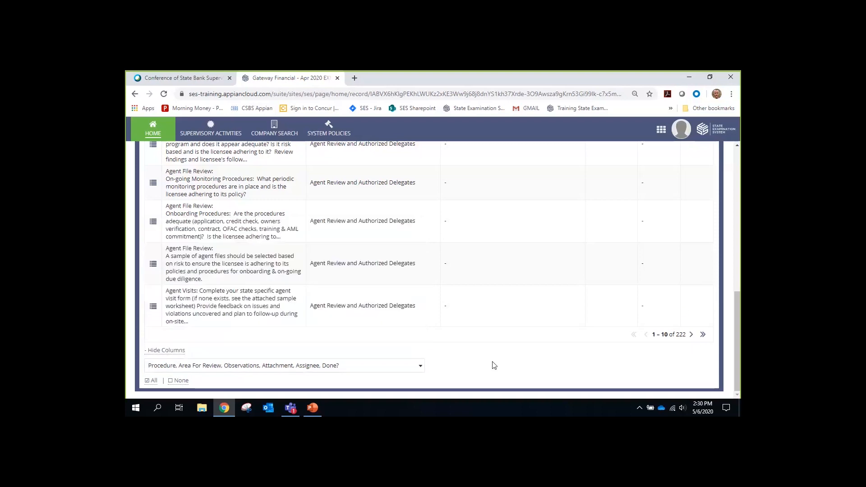
Recheck the selected columns of the procedures list and turn off Review Mode.
{"action": "scroll", "coordinate": [492, 363], "scroll_direction": "up", "scroll_amount": 10}
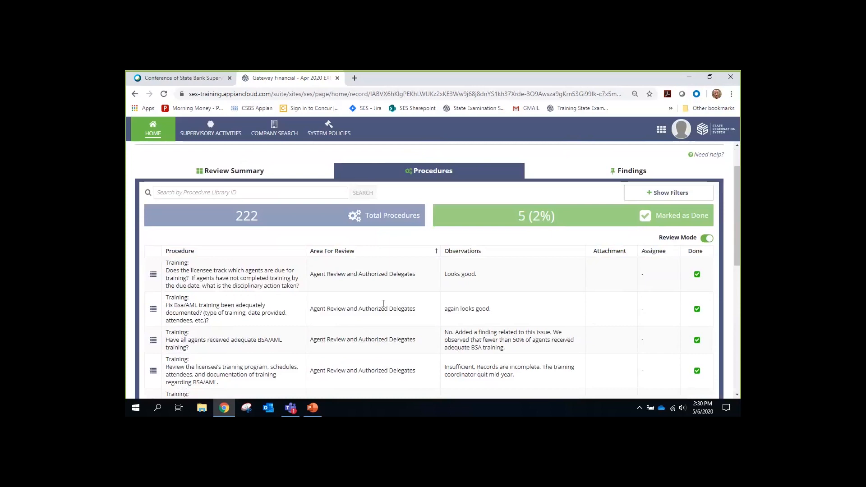
{"action": "scroll", "coordinate": [382, 303], "scroll_direction": "down", "scroll_amount": 10}
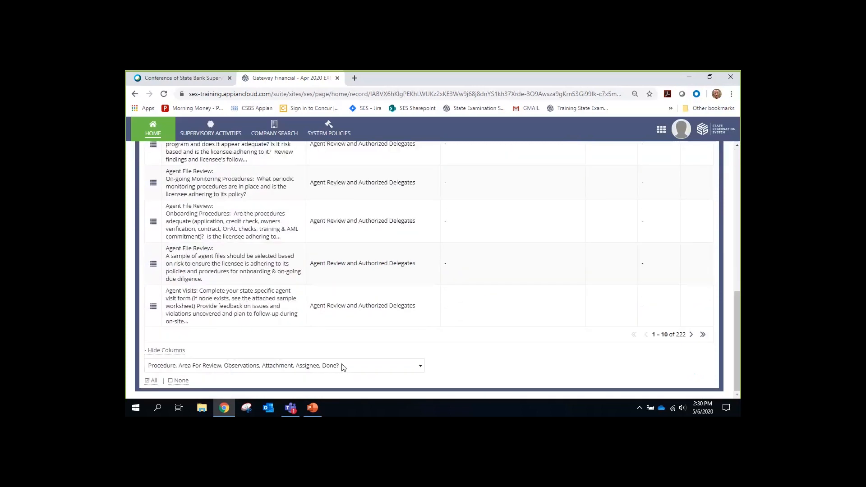
{"action": "left_click", "coordinate": [418, 369]}
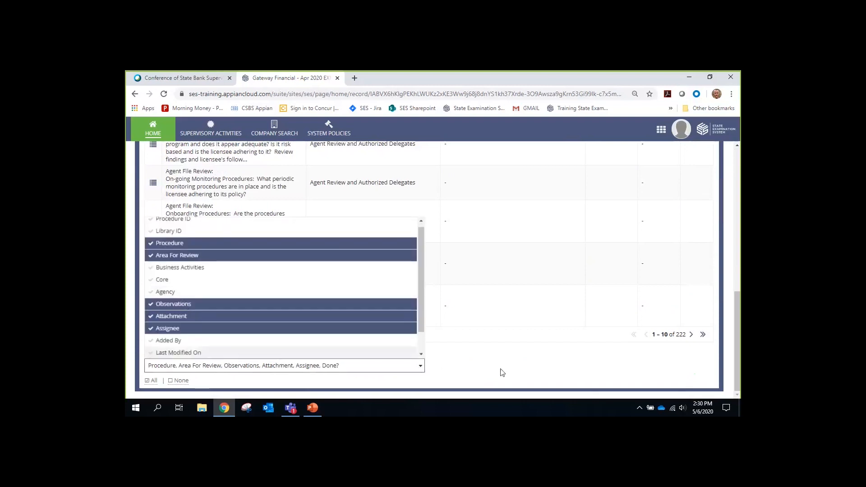
{"action": "left_click", "coordinate": [506, 381]}
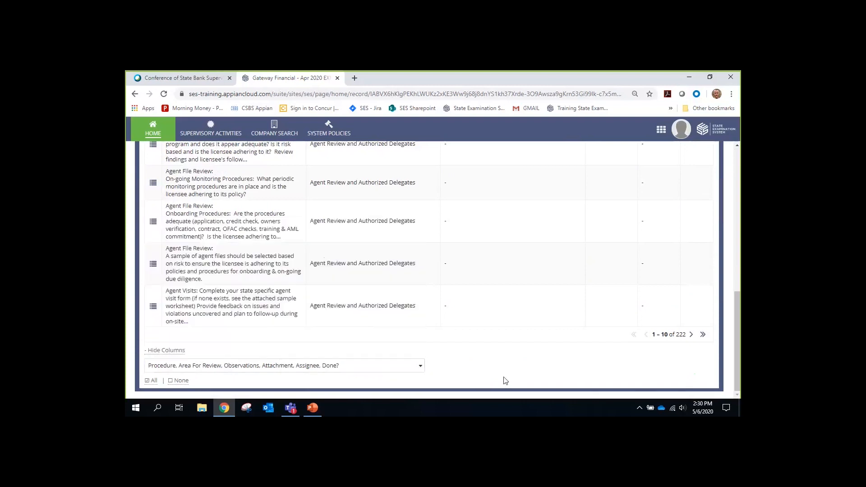
{"action": "scroll", "coordinate": [491, 321], "scroll_direction": "up", "scroll_amount": 10}
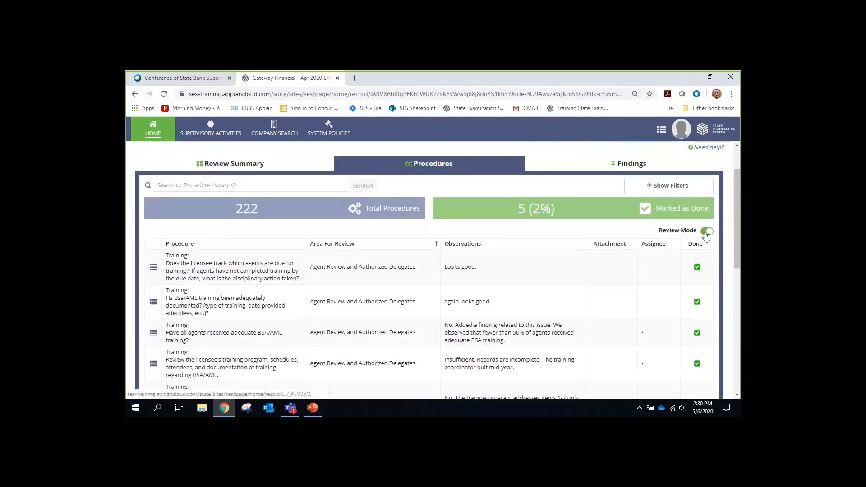
{"action": "left_click", "coordinate": [706, 232]}
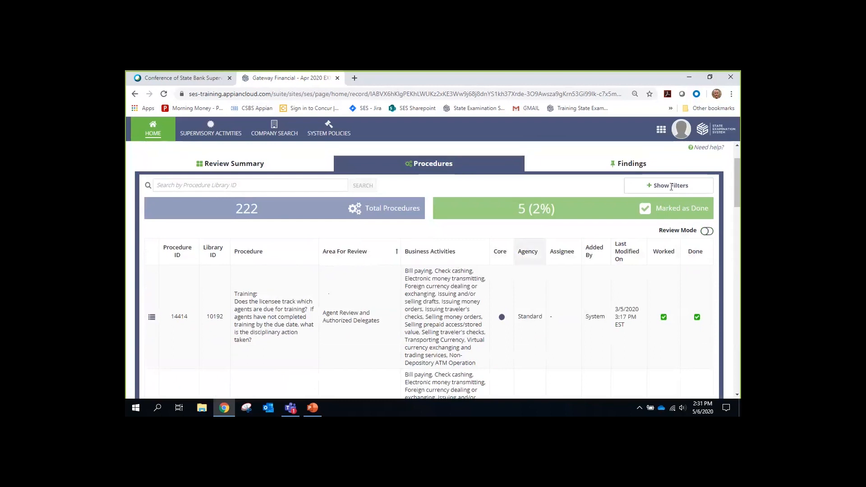
Sign out and sign back in with the saved username and password of the Vermont examiner 1 account.
{"action": "scroll", "coordinate": [666, 283], "scroll_direction": "up", "scroll_amount": 1}
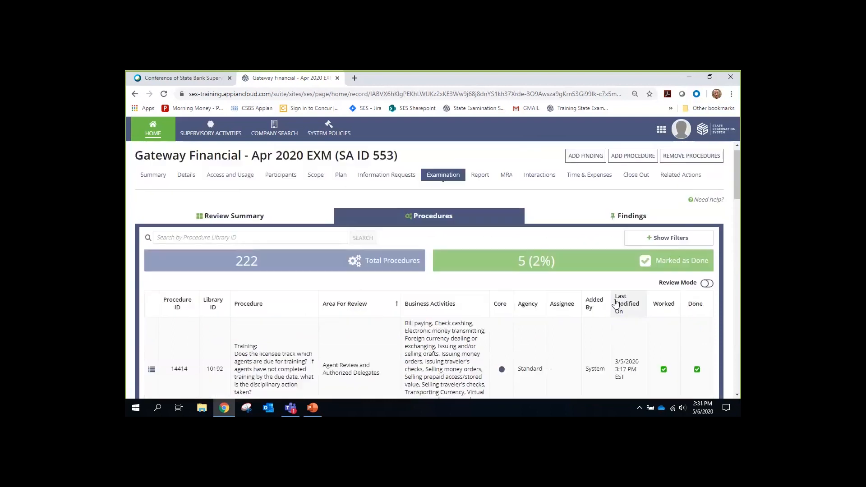
{"action": "left_click", "coordinate": [681, 130]}
{"action": "left_click", "coordinate": [667, 171]}
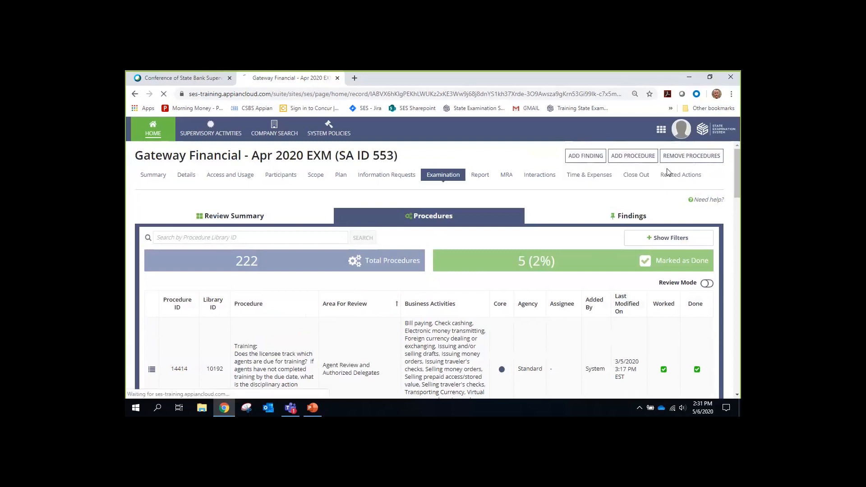
{"action": "left_click_drag", "start_coordinate": [429, 219], "coordinate": [390, 217]}
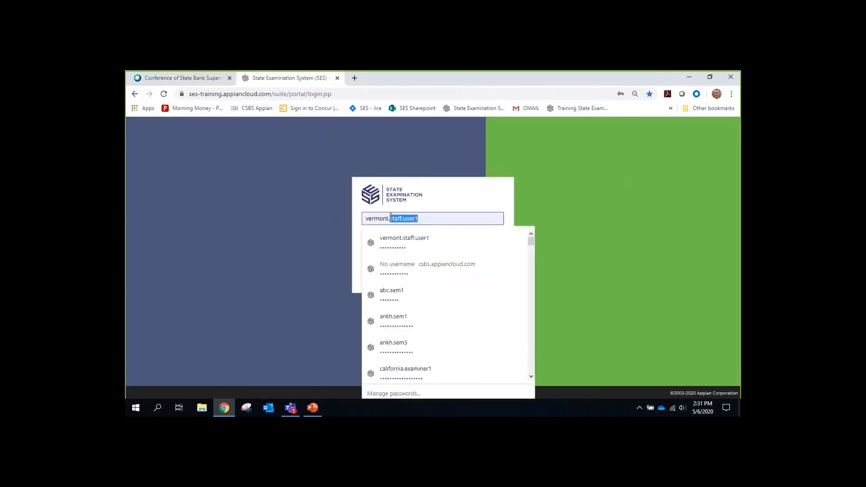
{"action": "type", "text": "ex"}
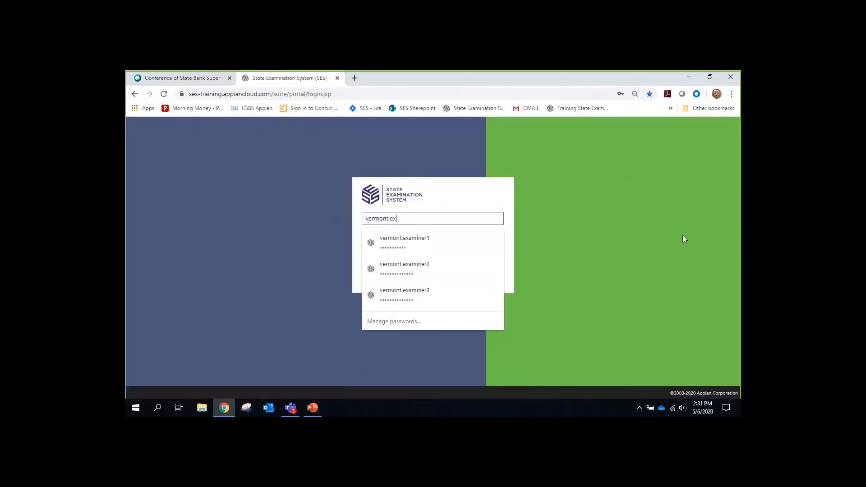
{"action": "left_click", "coordinate": [413, 235]}
{"action": "left_click", "coordinate": [488, 273]}
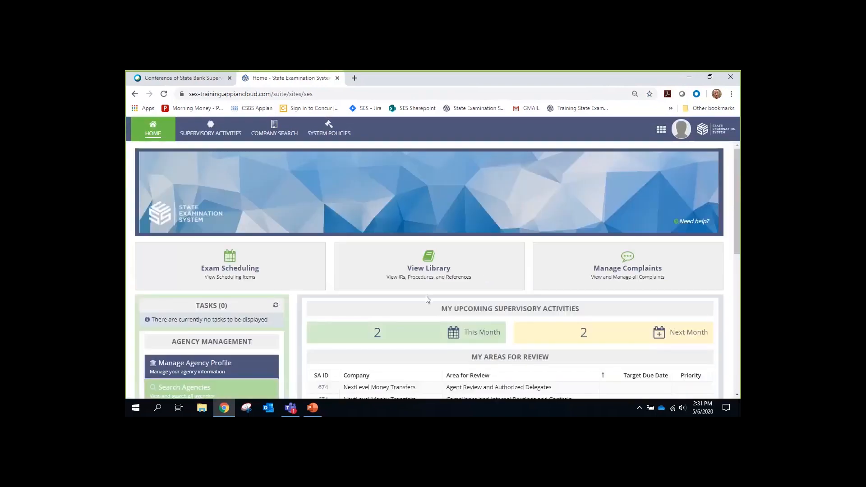
Open the Gateway Financial exam (SA ID 553) from the home page and show its Examination review summary.
{"action": "scroll", "coordinate": [426, 296], "scroll_direction": "down", "scroll_amount": 7}
{"action": "left_click", "coordinate": [315, 320]}
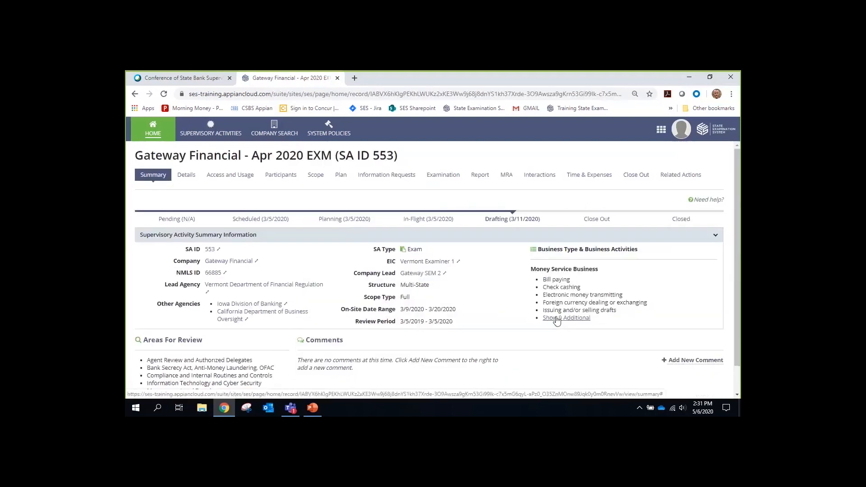
{"action": "left_click", "coordinate": [437, 177]}
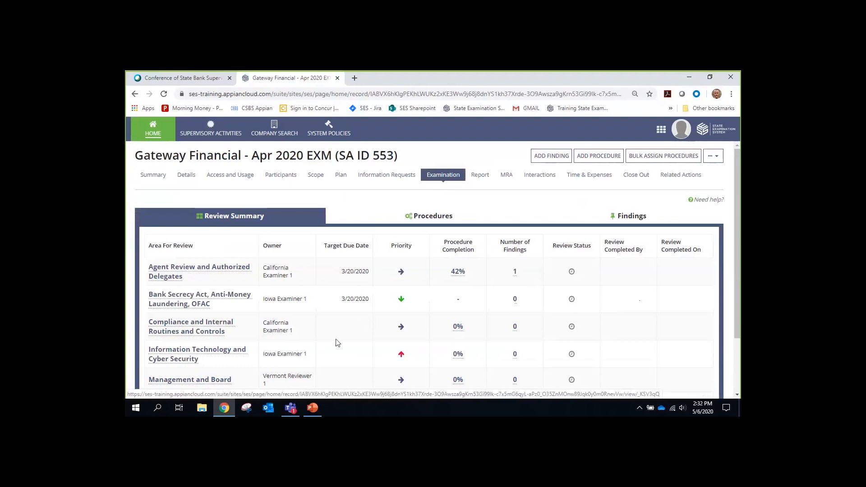
Open the Agent Review and Authorized Delegates area and examine its AFR summary, information requests and procedures.
{"action": "left_click", "coordinate": [170, 270]}
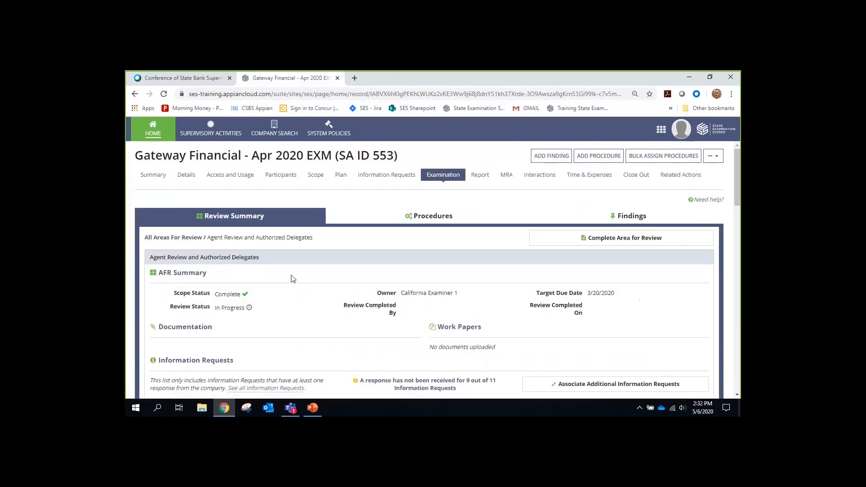
{"action": "scroll", "coordinate": [285, 270], "scroll_direction": "down", "scroll_amount": 4}
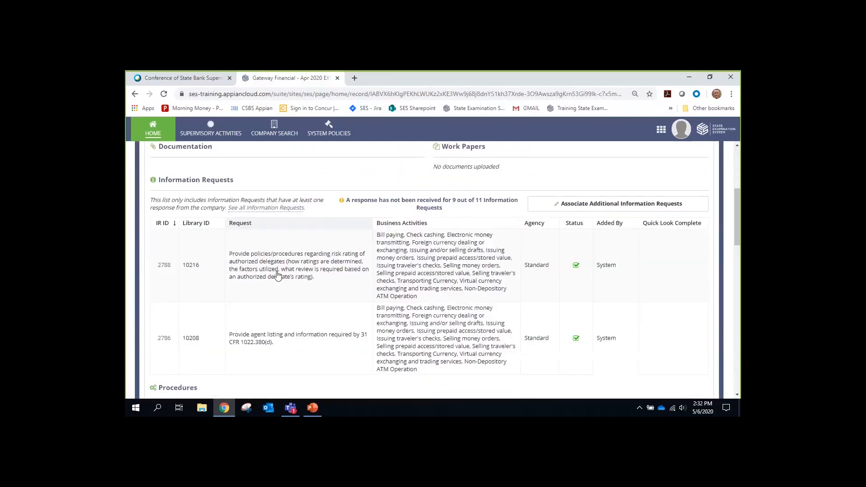
{"action": "scroll", "coordinate": [278, 270], "scroll_direction": "up", "scroll_amount": 1}
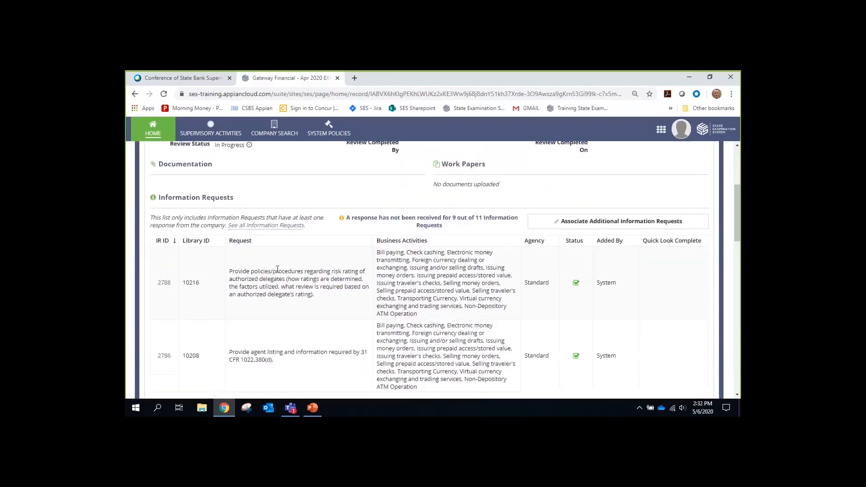
{"action": "scroll", "coordinate": [278, 270], "scroll_direction": "up", "scroll_amount": 3}
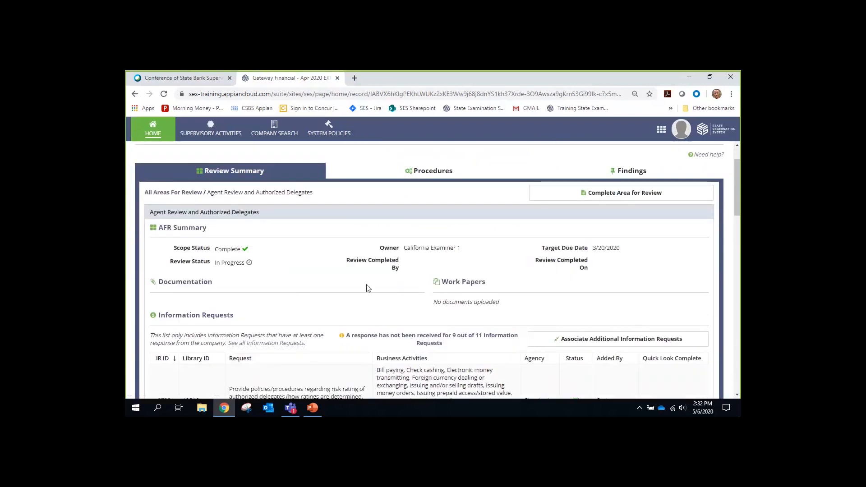
{"action": "scroll", "coordinate": [360, 285], "scroll_direction": "down", "scroll_amount": 1}
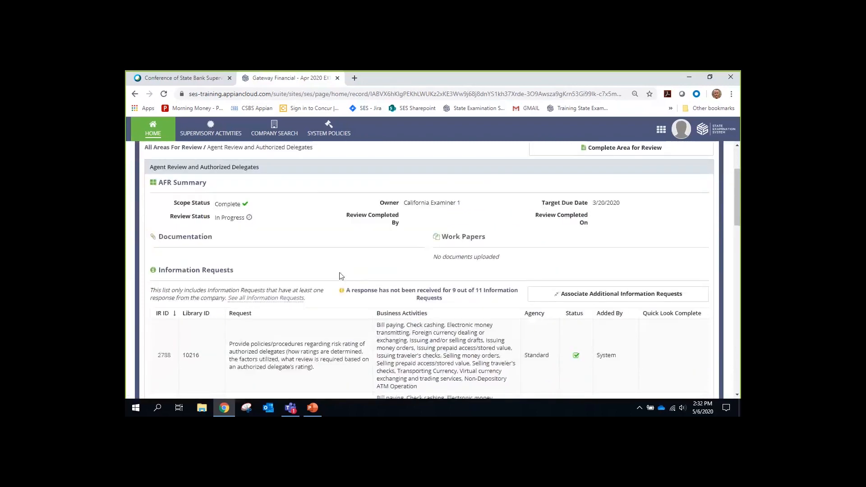
{"action": "scroll", "coordinate": [346, 276], "scroll_direction": "down", "scroll_amount": 1}
{"action": "scroll", "coordinate": [357, 311], "scroll_direction": "down", "scroll_amount": 3}
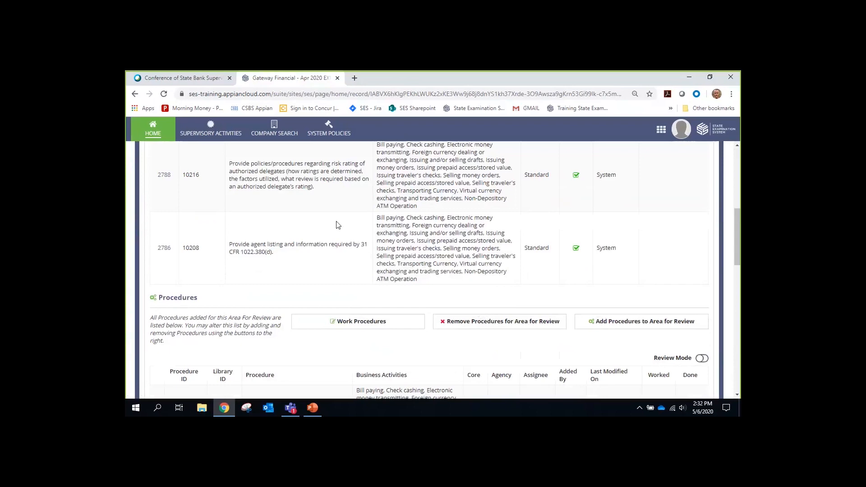
{"action": "scroll", "coordinate": [284, 311], "scroll_direction": "down", "scroll_amount": 3}
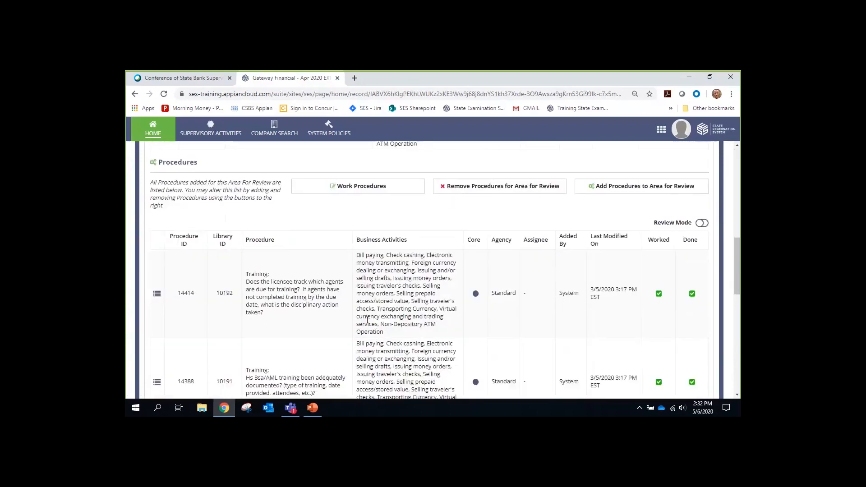
Start working the area's procedures in bulk and open the Agent File Review procedure on the Agent Visitation Program (ID 14387).
{"action": "scroll", "coordinate": [367, 320], "scroll_direction": "down", "scroll_amount": 10}
{"action": "scroll", "coordinate": [365, 315], "scroll_direction": "up", "scroll_amount": 10}
{"action": "left_click", "coordinate": [345, 200]}
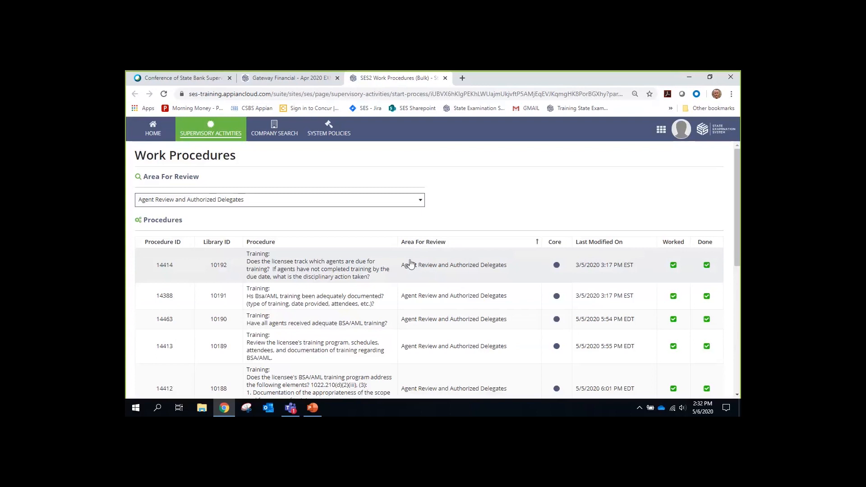
{"action": "scroll", "coordinate": [411, 264], "scroll_direction": "down", "scroll_amount": 4}
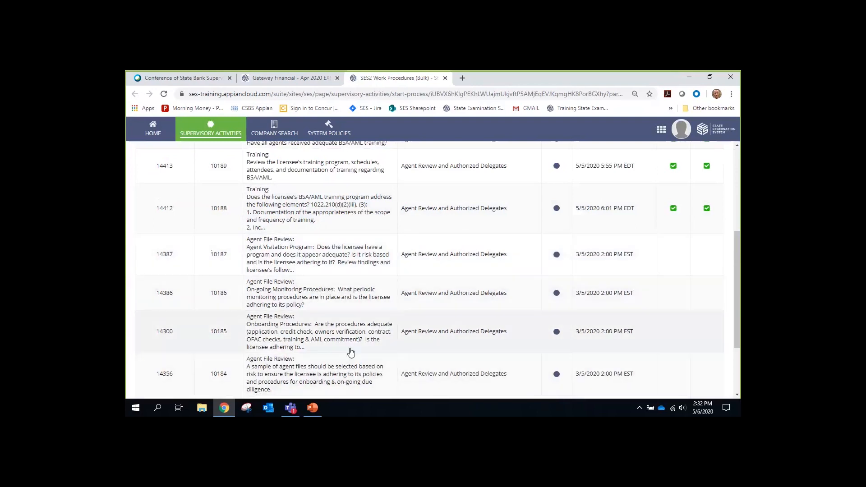
{"action": "left_click", "coordinate": [304, 255]}
{"action": "scroll", "coordinate": [333, 257], "scroll_direction": "down", "scroll_amount": 3}
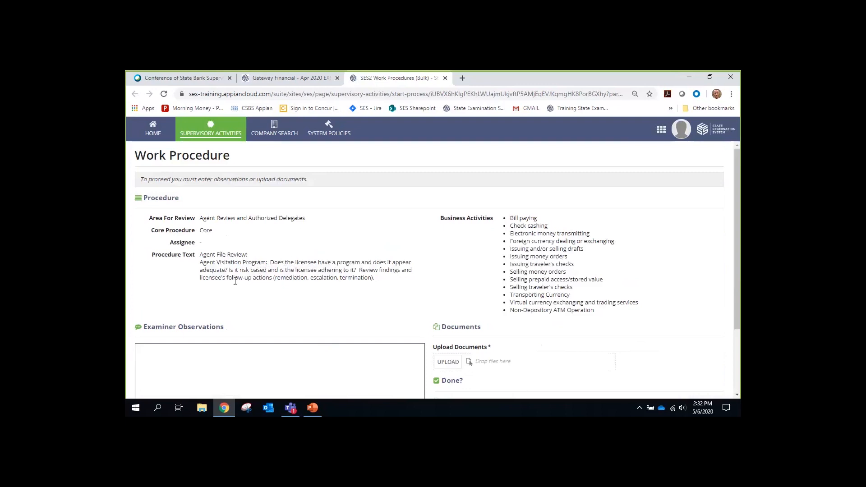
{"action": "scroll", "coordinate": [243, 226], "scroll_direction": "down", "scroll_amount": 1}
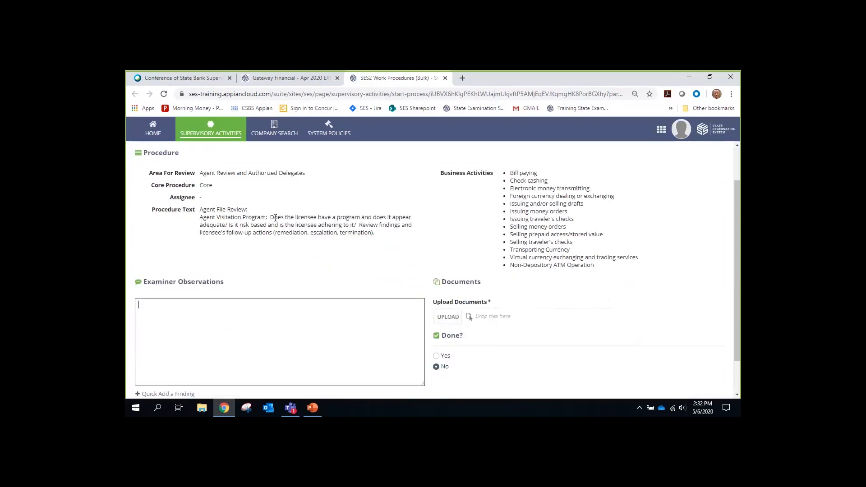
Read the procedure text and enter the examiner observation "It is not adequate. Finding added.".
{"action": "left_click_drag", "start_coordinate": [275, 218], "coordinate": [363, 243]}
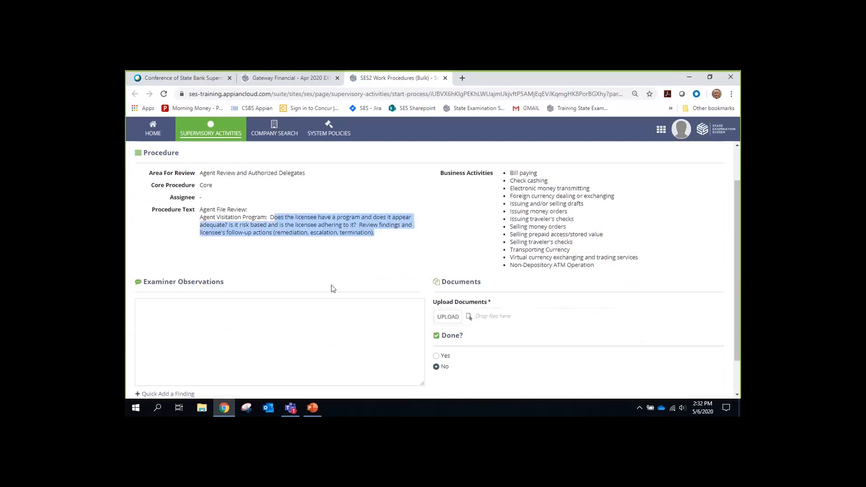
{"action": "left_click", "coordinate": [162, 313]}
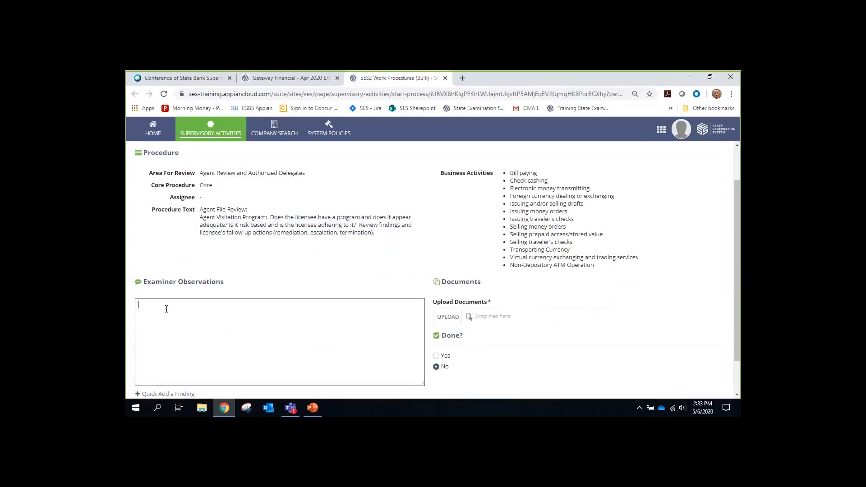
{"action": "type", "text": "It is not adequate. Finding added."}
{"action": "scroll", "coordinate": [300, 255], "scroll_direction": "down", "scroll_amount": 1}
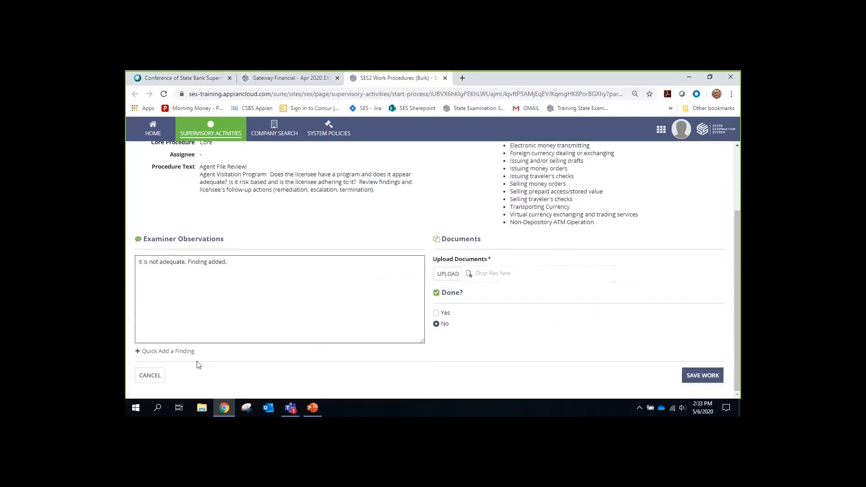
Quick-add a finding with category Regulatory Compliance, type Recommendation and description "Problems found.".
{"action": "left_click", "coordinate": [170, 356]}
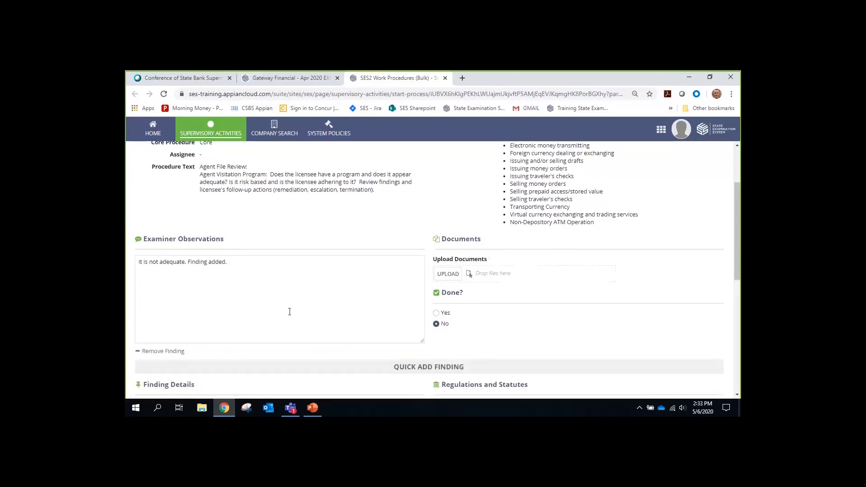
{"action": "scroll", "coordinate": [289, 311], "scroll_direction": "down", "scroll_amount": 4}
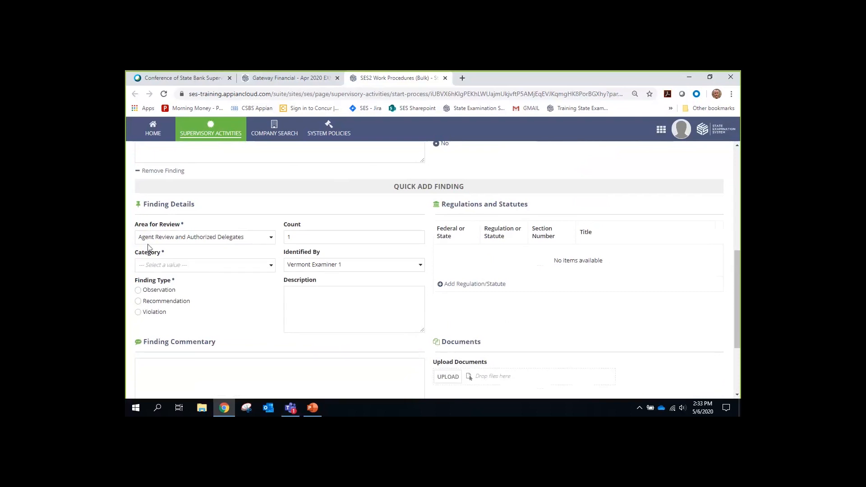
{"action": "left_click", "coordinate": [191, 269]}
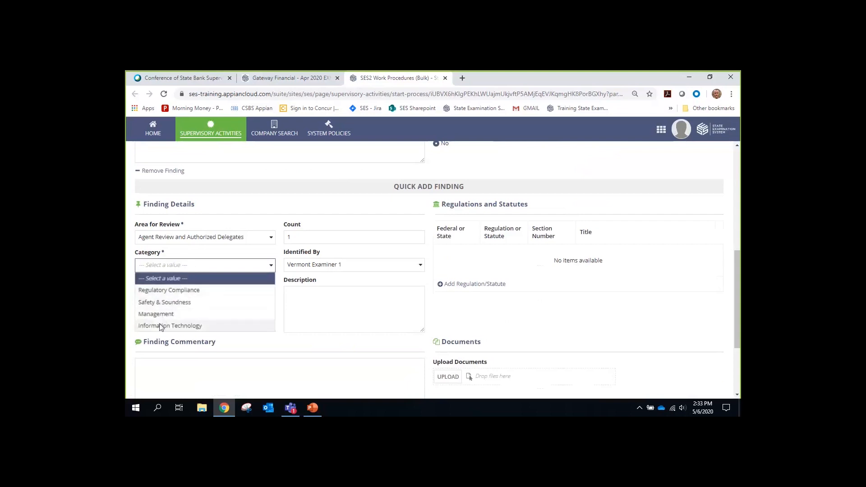
{"action": "left_click", "coordinate": [193, 291]}
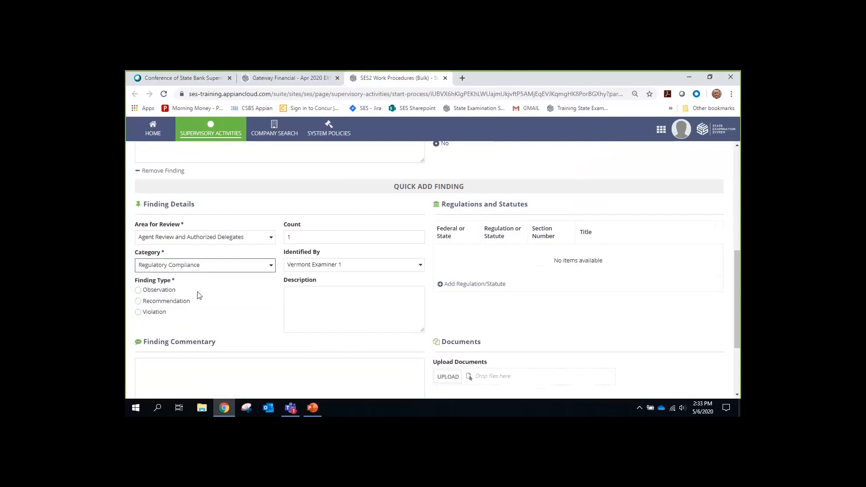
{"action": "left_click", "coordinate": [139, 301]}
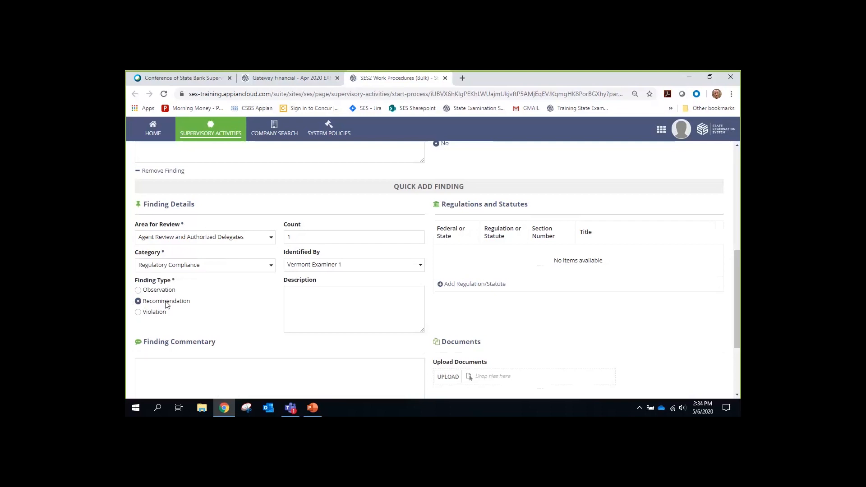
{"action": "left_click", "coordinate": [373, 308]}
{"action": "type", "text": "Problems found."}
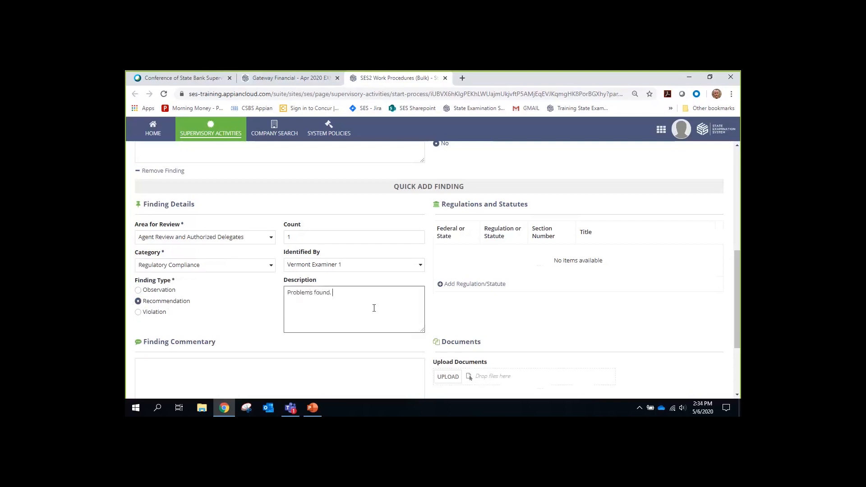
Enter the finding commentary "Commentary for the Report of Exam." and include the finding in the report.
{"action": "left_click", "coordinate": [169, 368]}
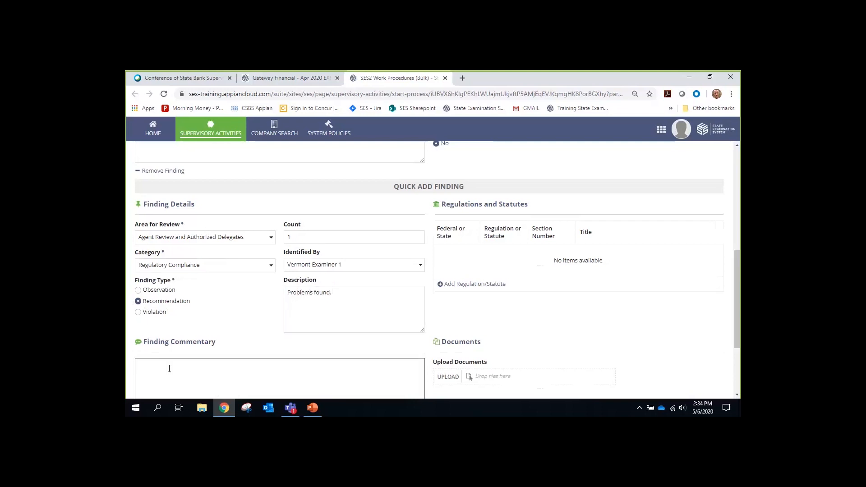
{"action": "type", "text": "Commentary for the Report of Exam."}
{"action": "scroll", "coordinate": [526, 311], "scroll_direction": "down", "scroll_amount": 2}
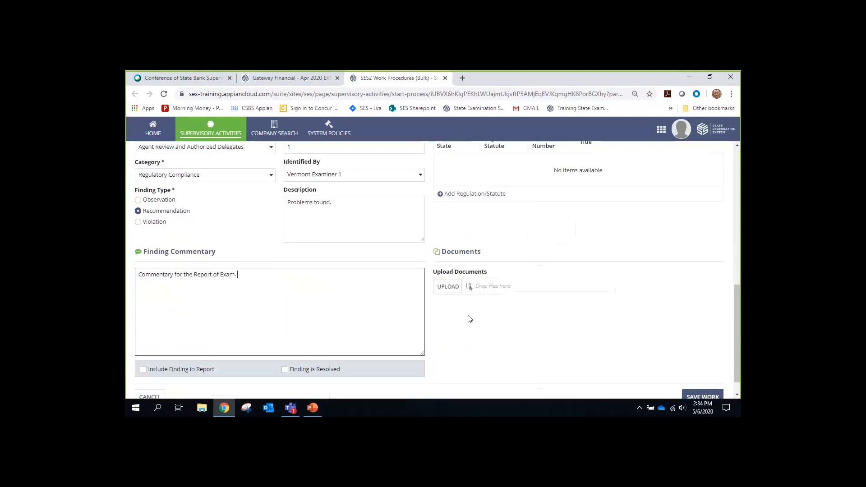
{"action": "scroll", "coordinate": [471, 327], "scroll_direction": "down", "scroll_amount": 1}
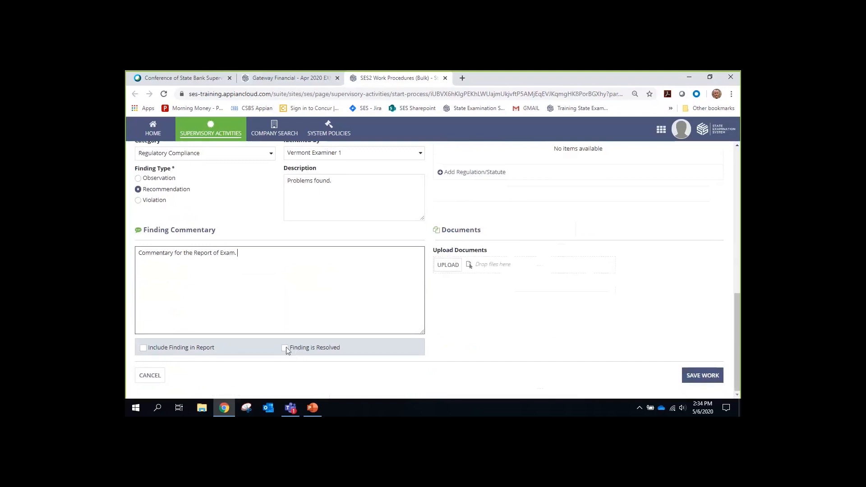
{"action": "left_click", "coordinate": [143, 348]}
{"action": "left_click", "coordinate": [142, 349]}
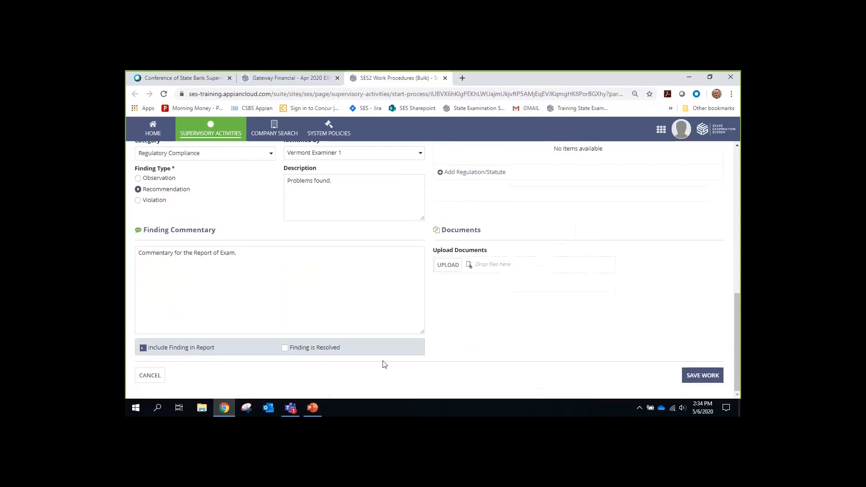
Check the observation and finding entries on the Work Procedure form and save the work.
{"action": "scroll", "coordinate": [491, 331], "scroll_direction": "up", "scroll_amount": 3}
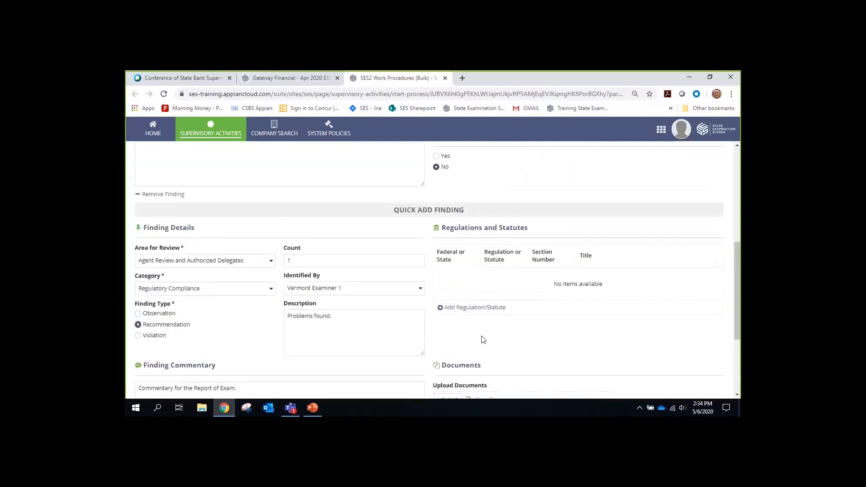
{"action": "scroll", "coordinate": [460, 343], "scroll_direction": "down", "scroll_amount": 3}
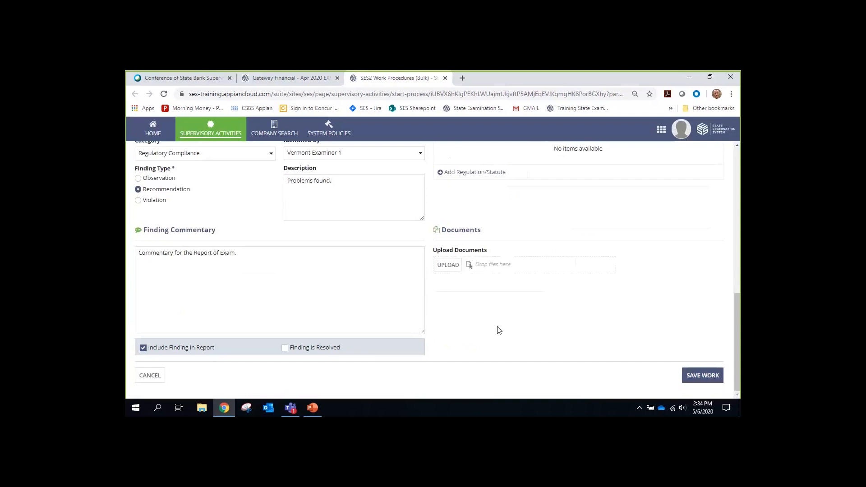
{"action": "scroll", "coordinate": [465, 337], "scroll_direction": "up", "scroll_amount": 4}
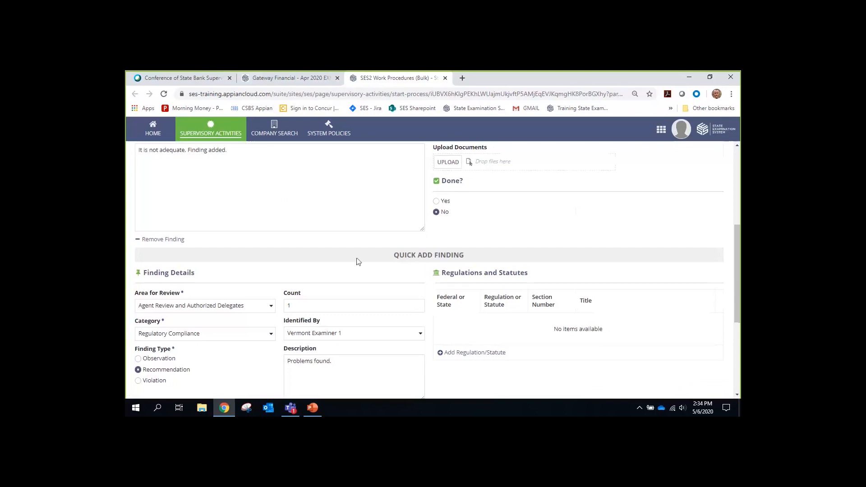
{"action": "scroll", "coordinate": [483, 309], "scroll_direction": "down", "scroll_amount": 4}
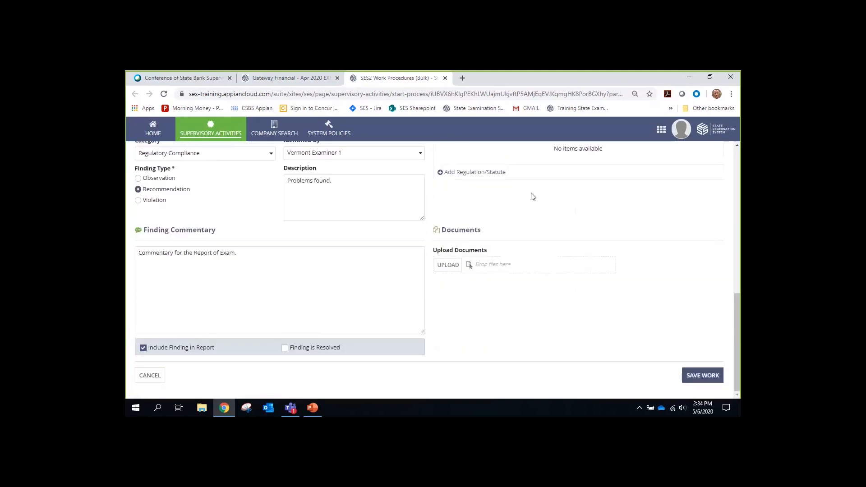
{"action": "scroll", "coordinate": [500, 344], "scroll_direction": "up", "scroll_amount": 5}
{"action": "scroll", "coordinate": [495, 341], "scroll_direction": "up", "scroll_amount": 3}
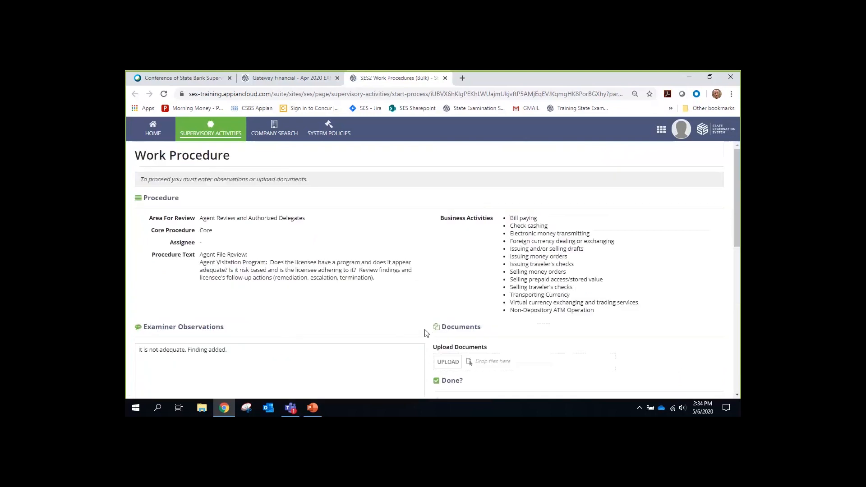
{"action": "scroll", "coordinate": [540, 360], "scroll_direction": "down", "scroll_amount": 8}
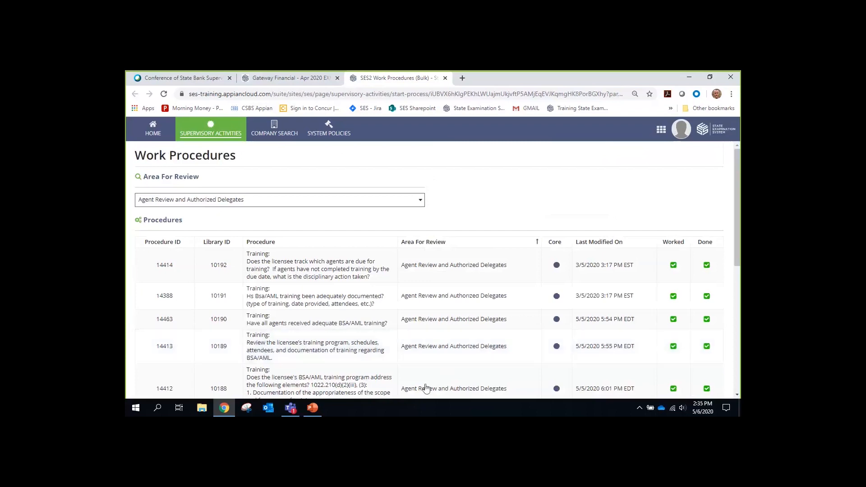
End the bulk procedure work for now and close its browser tab to return to the area for review.
{"action": "scroll", "coordinate": [420, 343], "scroll_direction": "down", "scroll_amount": 9}
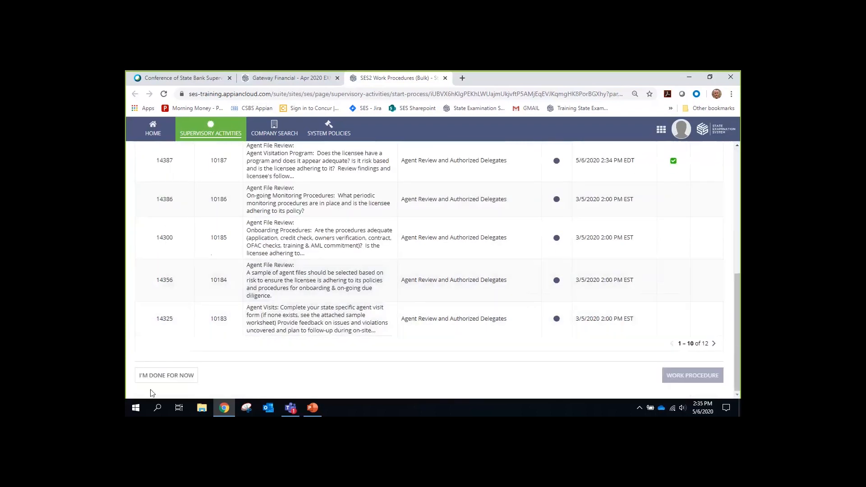
{"action": "left_click", "coordinate": [169, 378]}
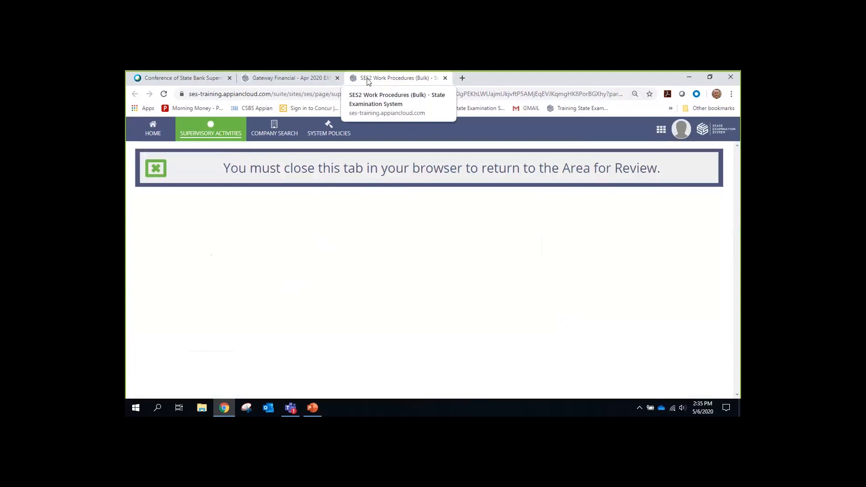
{"action": "left_click_drag", "start_coordinate": [360, 200], "coordinate": [378, 140]}
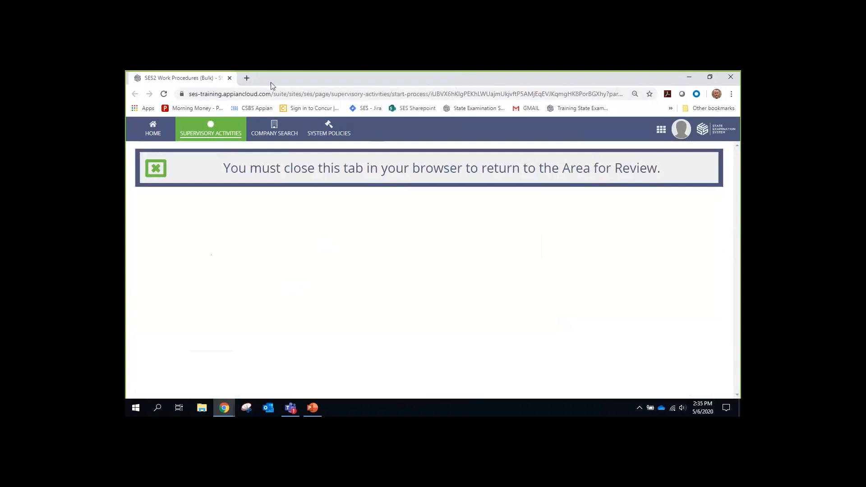
{"action": "left_click", "coordinate": [230, 78]}
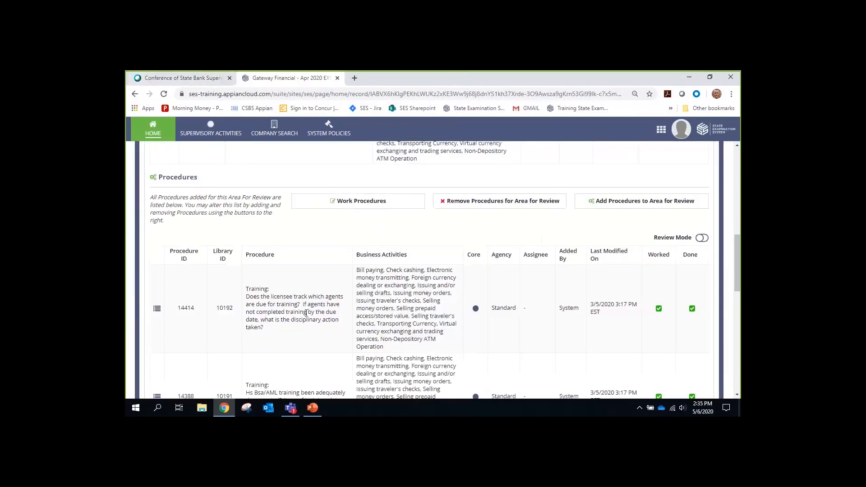
Reload the exam page and check procedure completion and number of findings for Agent Review and Authorized Delegates in the Review Summary.
{"action": "scroll", "coordinate": [307, 313], "scroll_direction": "up", "scroll_amount": 9}
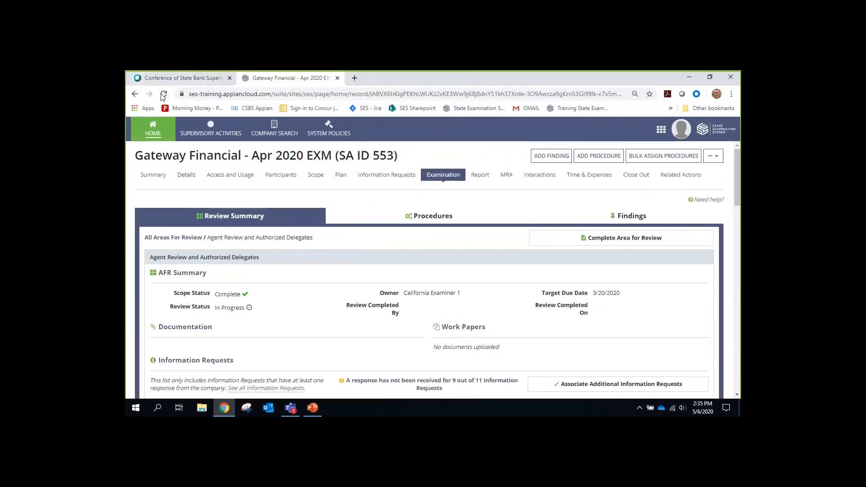
{"action": "left_click", "coordinate": [163, 95]}
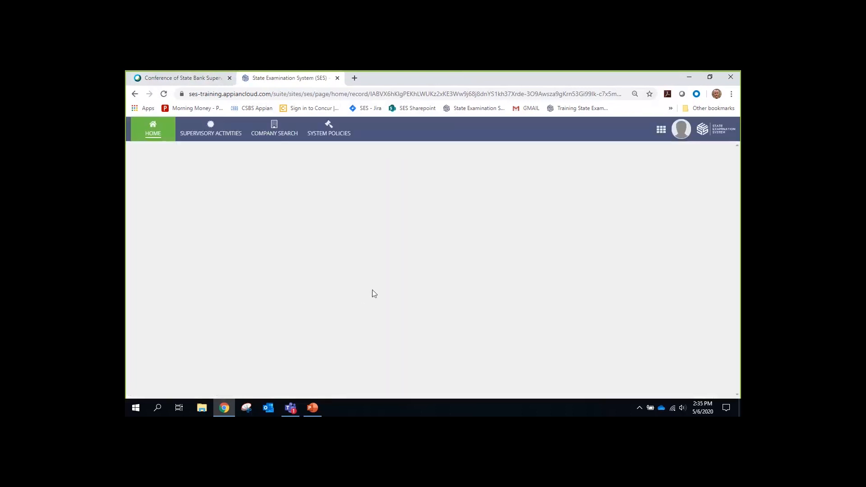
{"action": "scroll", "coordinate": [377, 290], "scroll_direction": "down", "scroll_amount": 2}
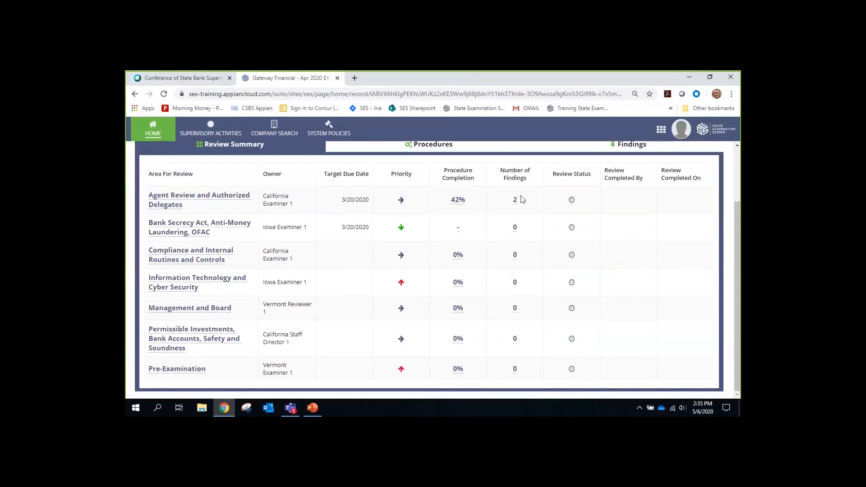